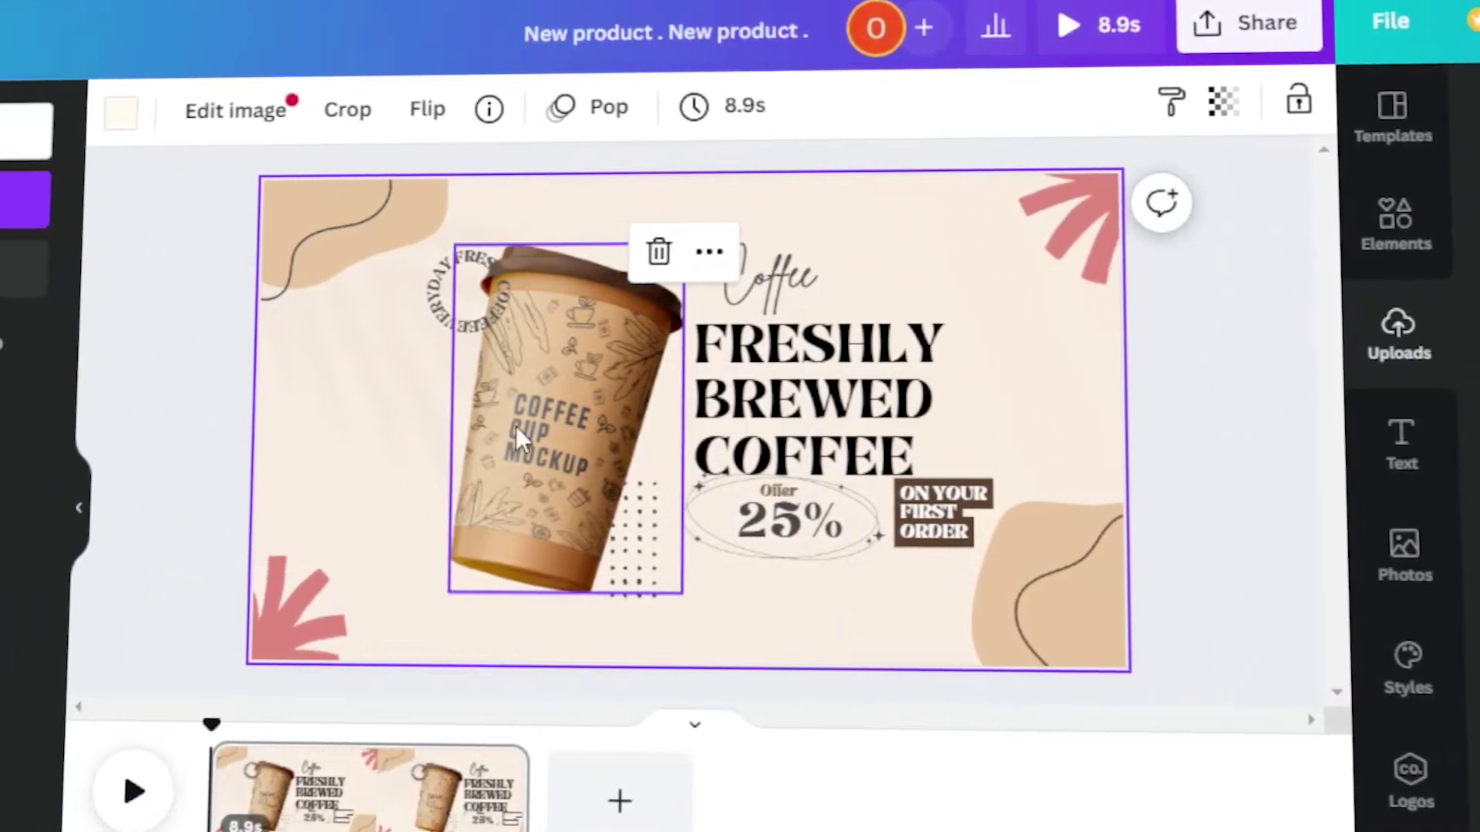
Leave the finished preview and go back to Canva's home page.
click(595, 107)
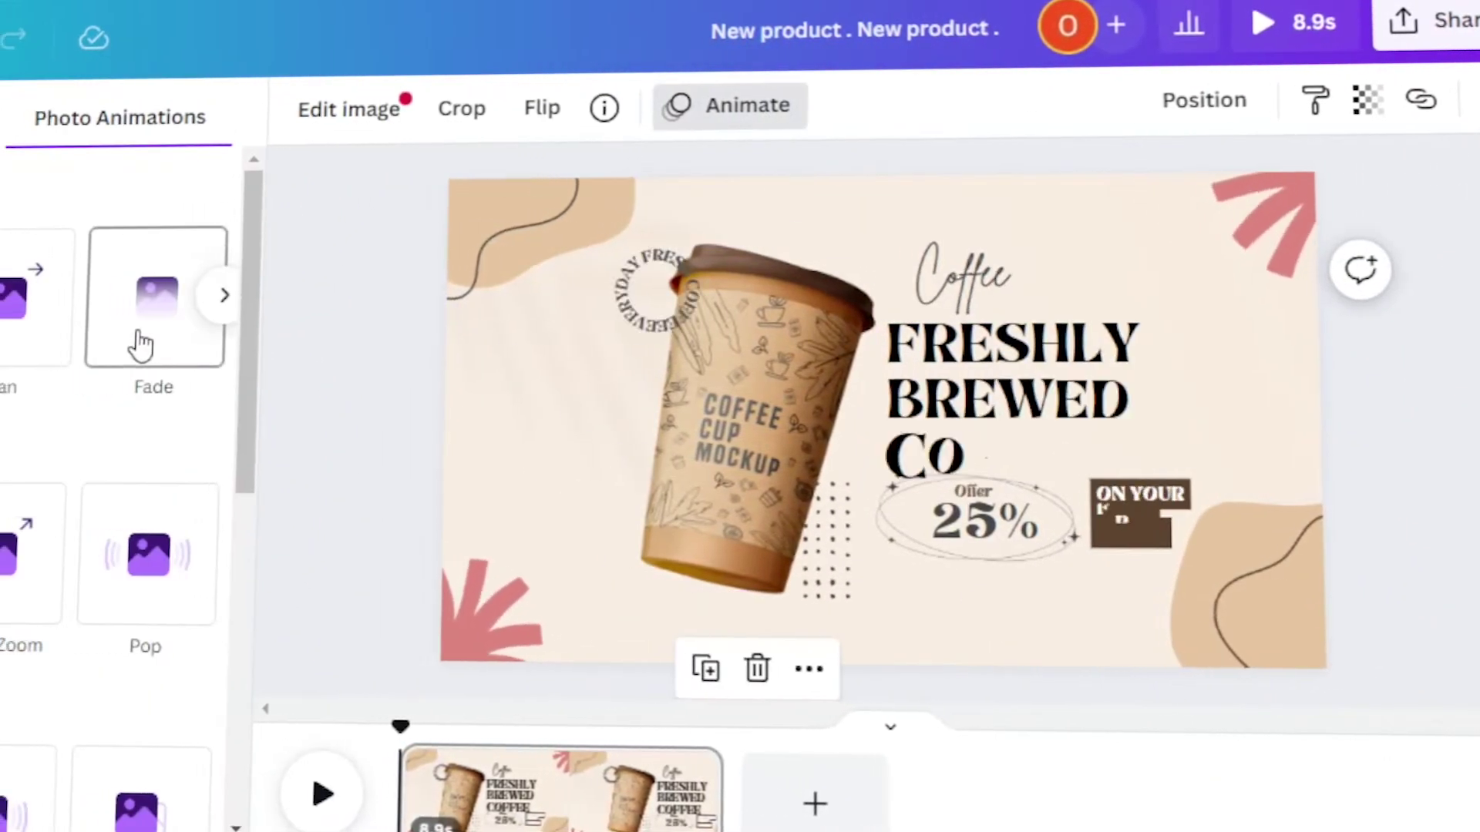
click(301, 401)
click(345, 114)
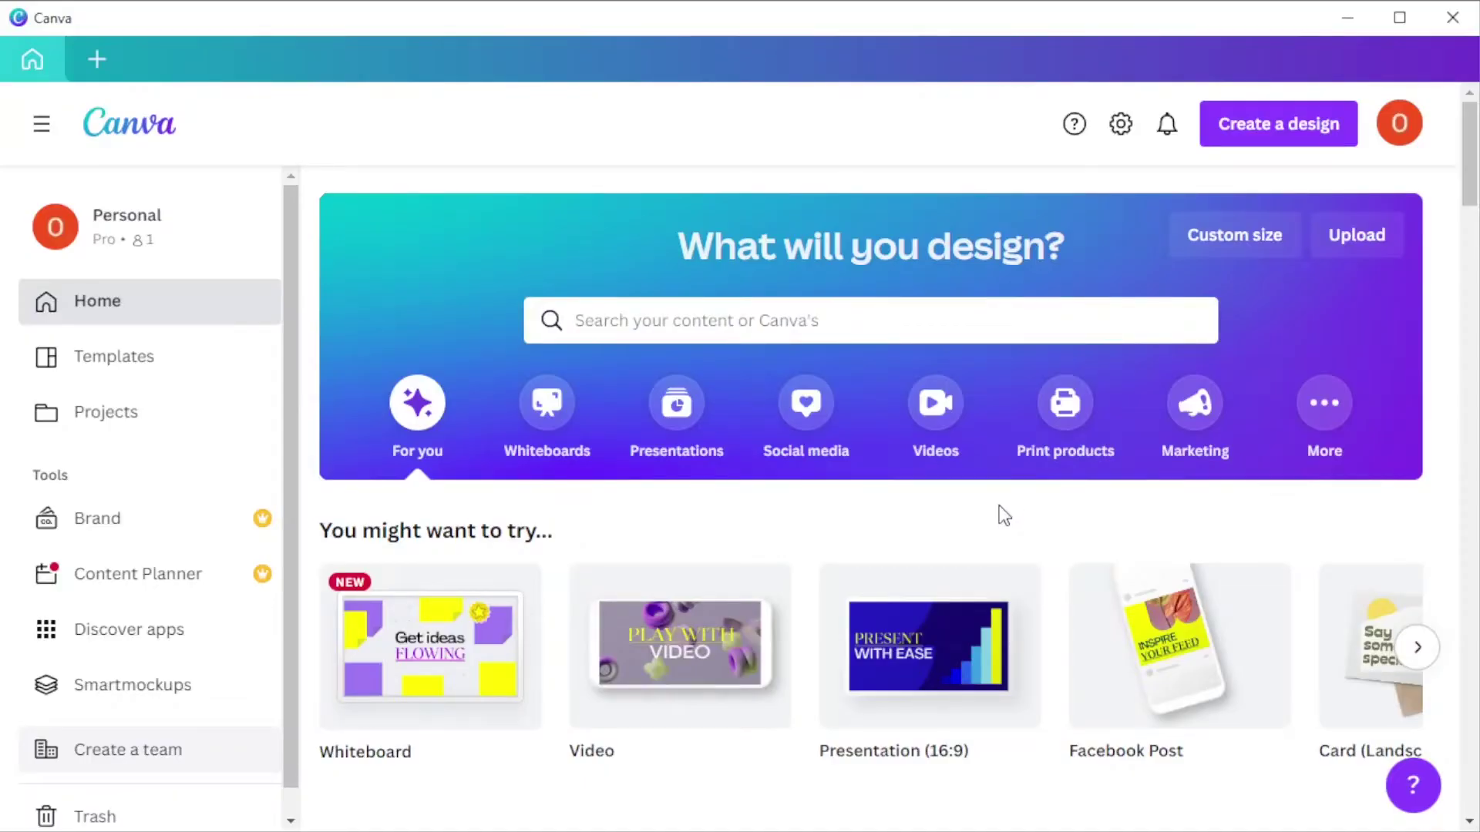
Create a new blank Video design.
click(682, 651)
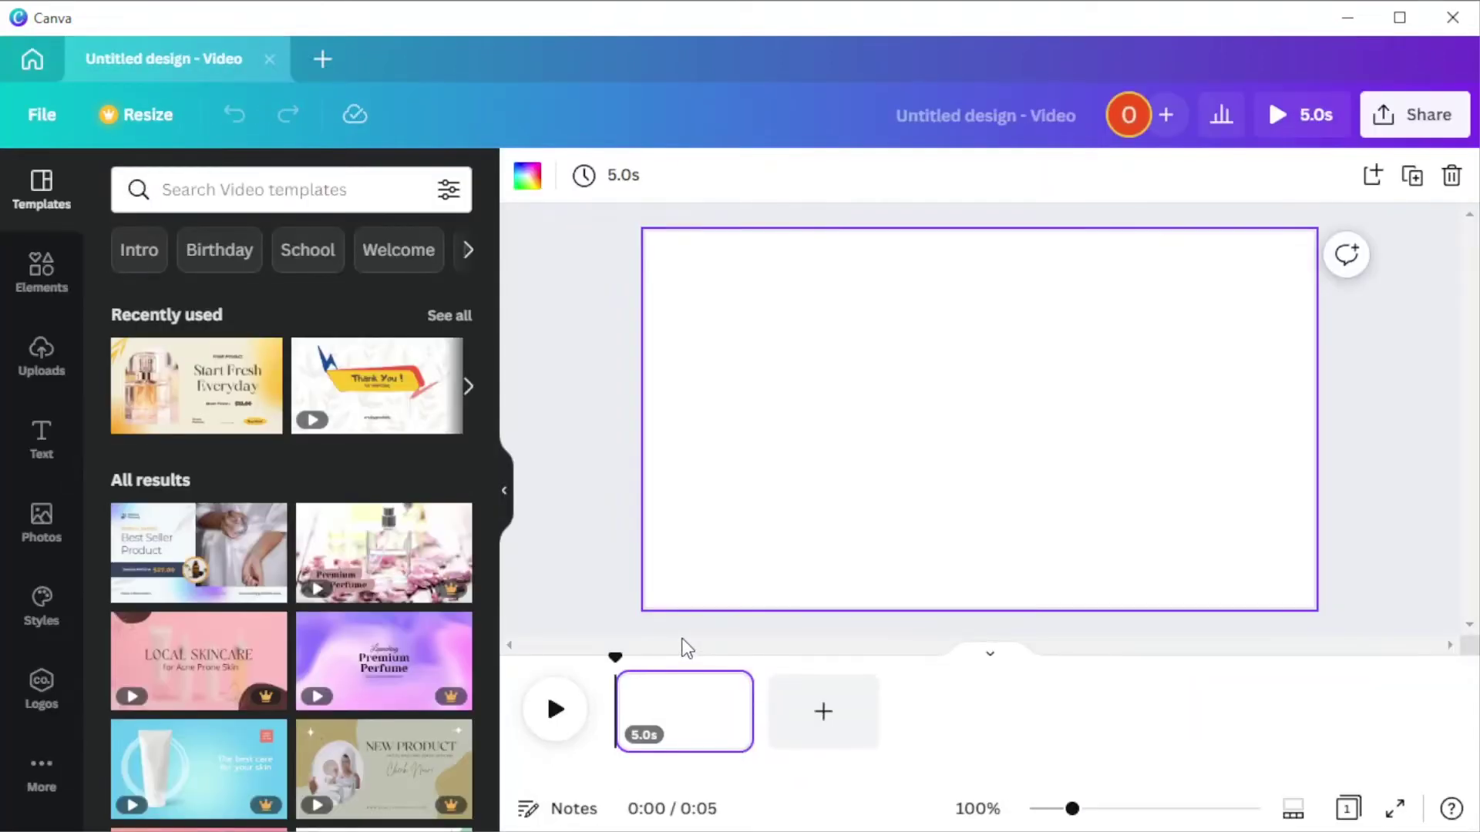
scroll(231, 532, down, 10)
scroll(285, 487, up, 2)
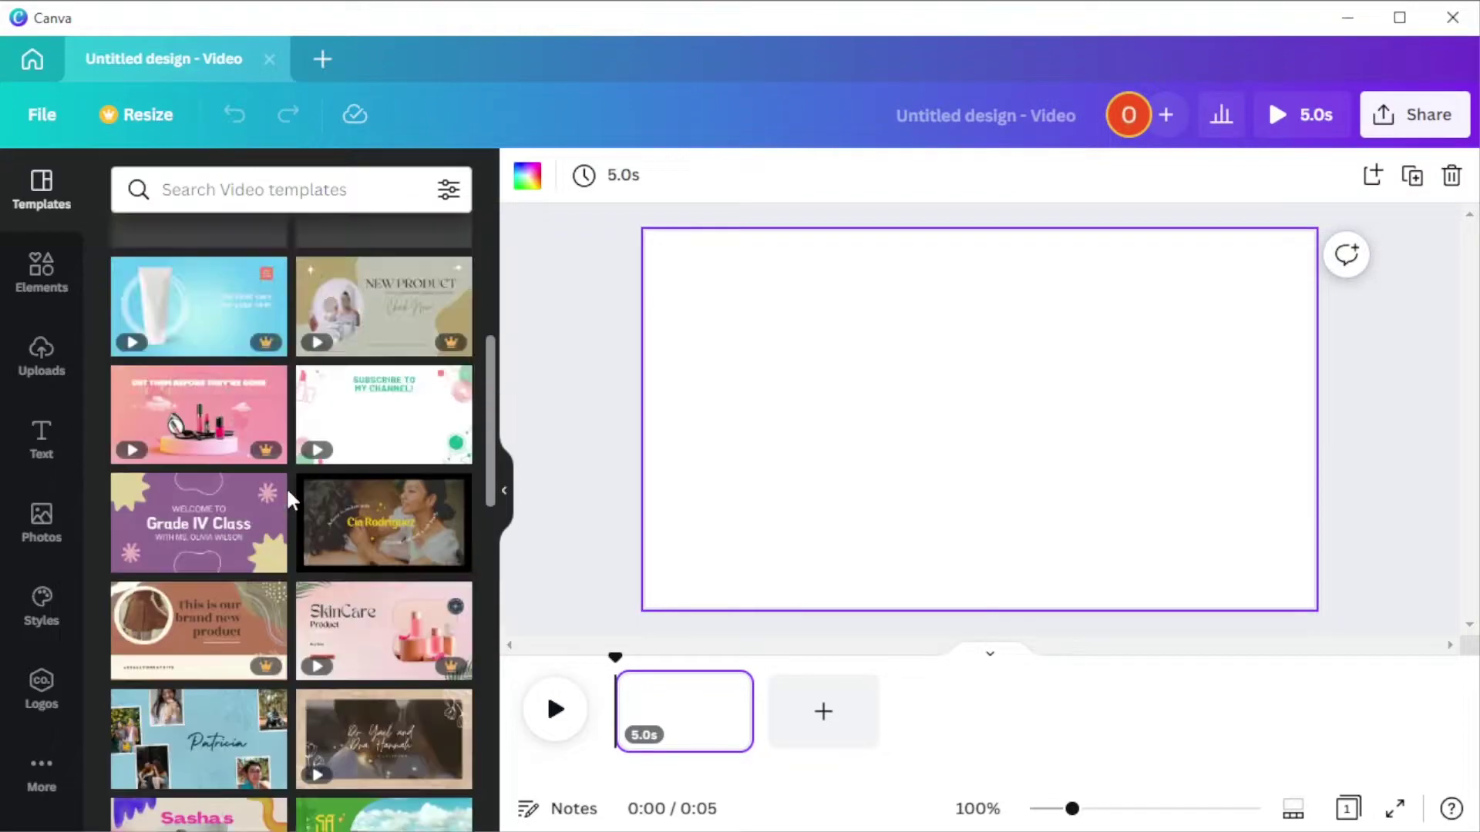
scroll(235, 532, down, 4)
scroll(236, 531, down, 15)
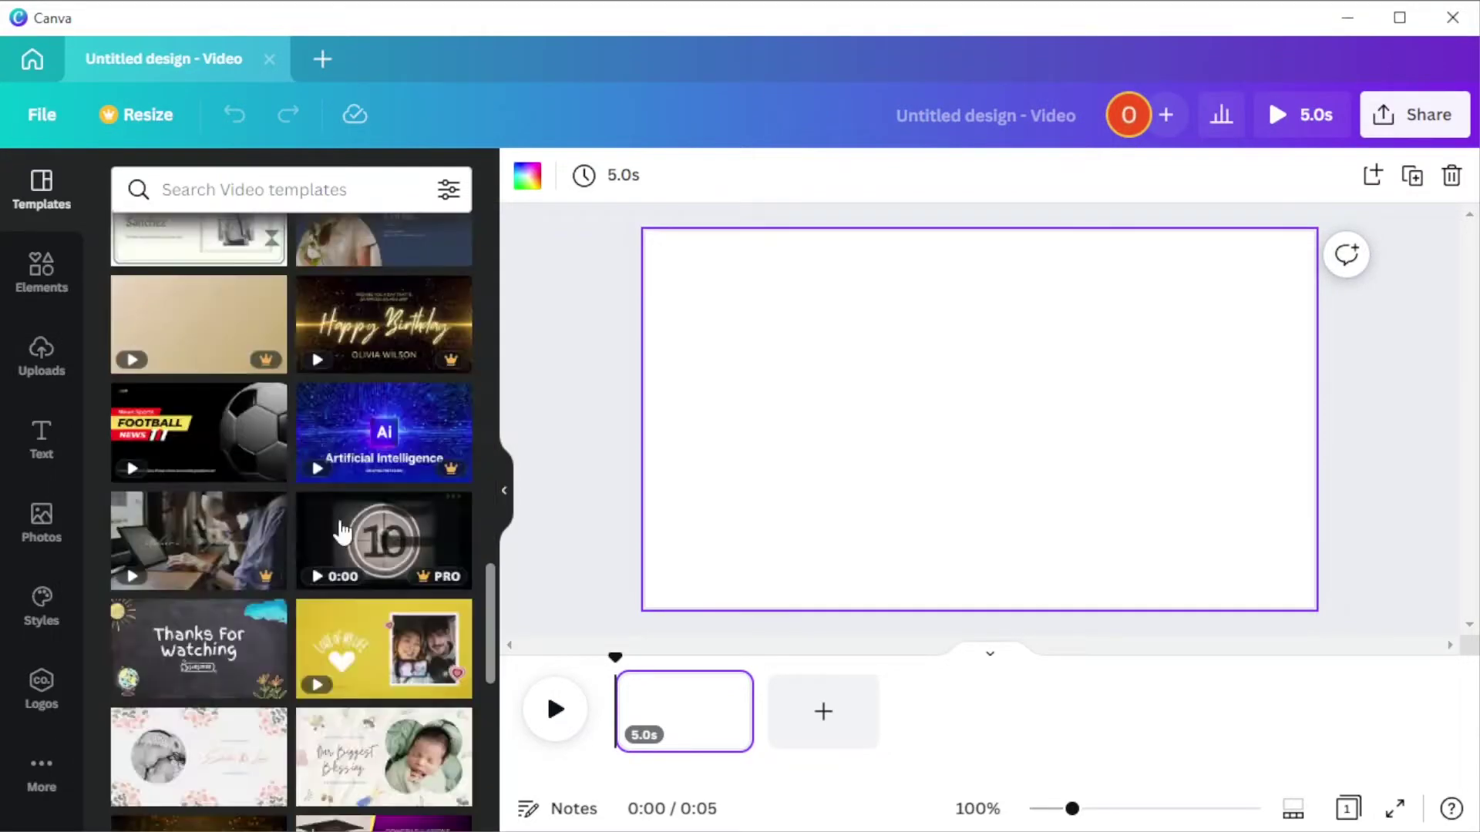
scroll(343, 528, down, 3)
Search video templates for 'product' and apply the Beauty Skincare Serum template.
click(301, 189)
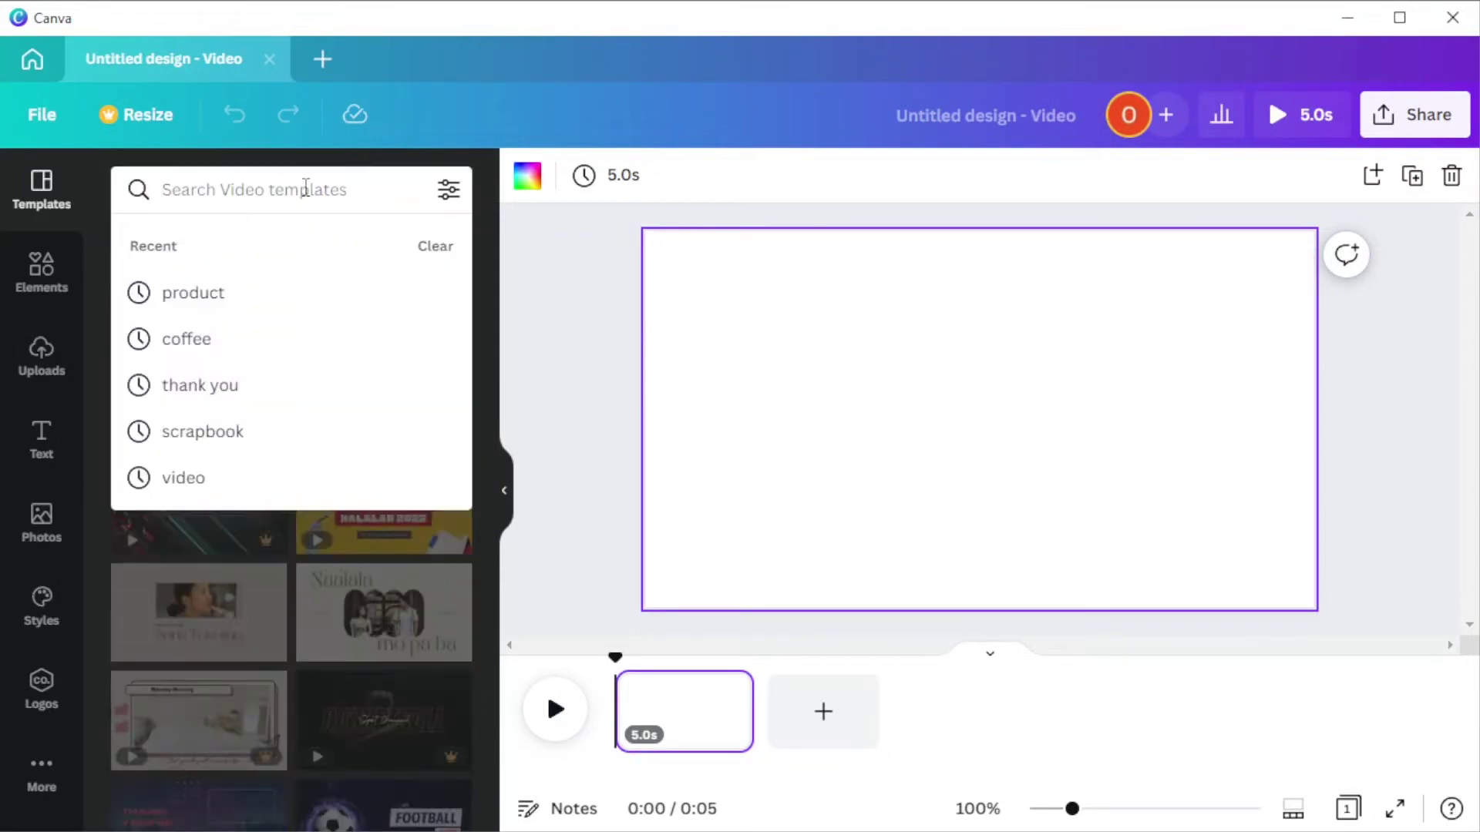
click(193, 290)
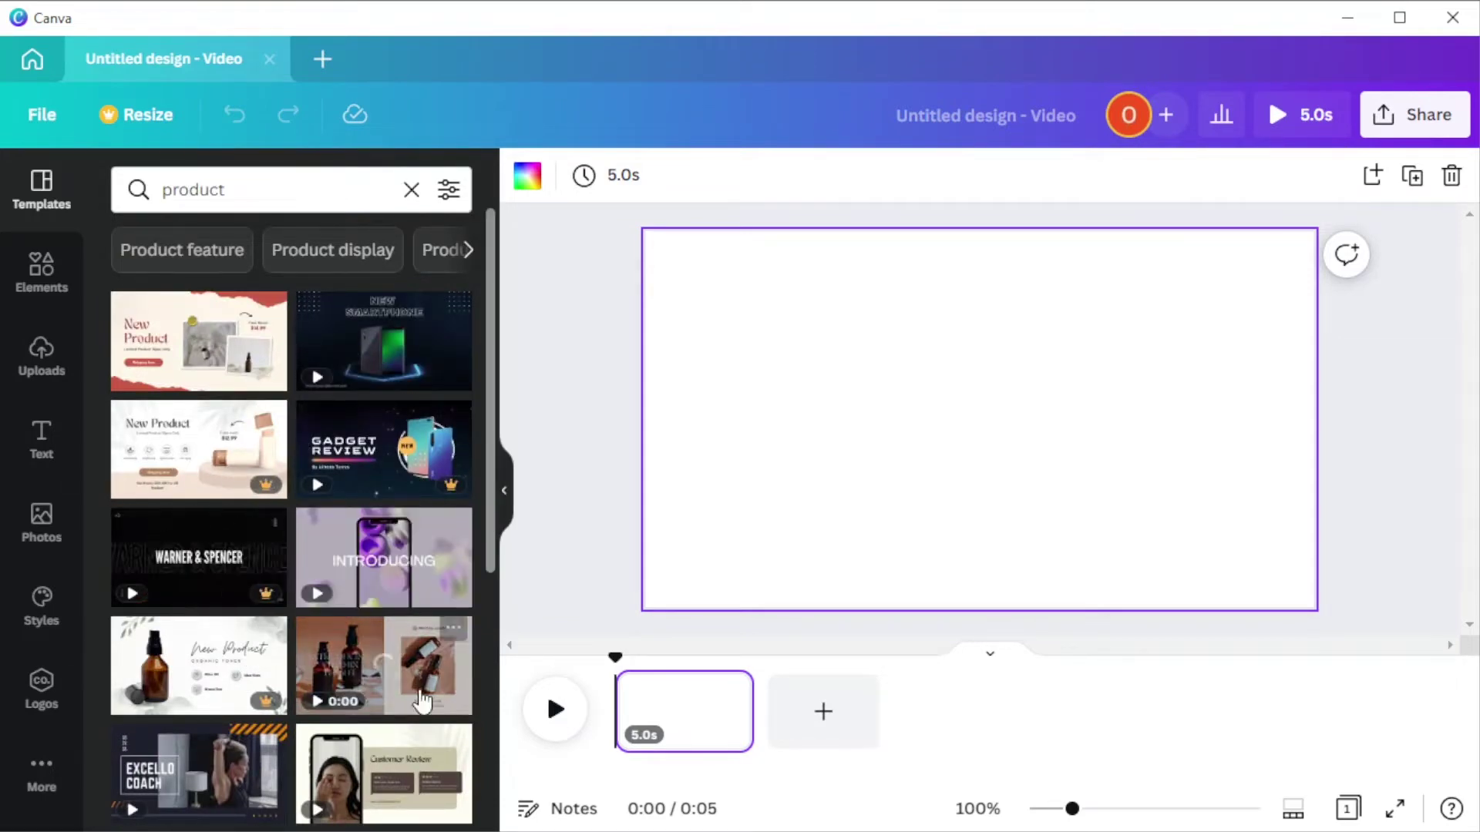
scroll(386, 532, down, 4)
scroll(362, 601, down, 10)
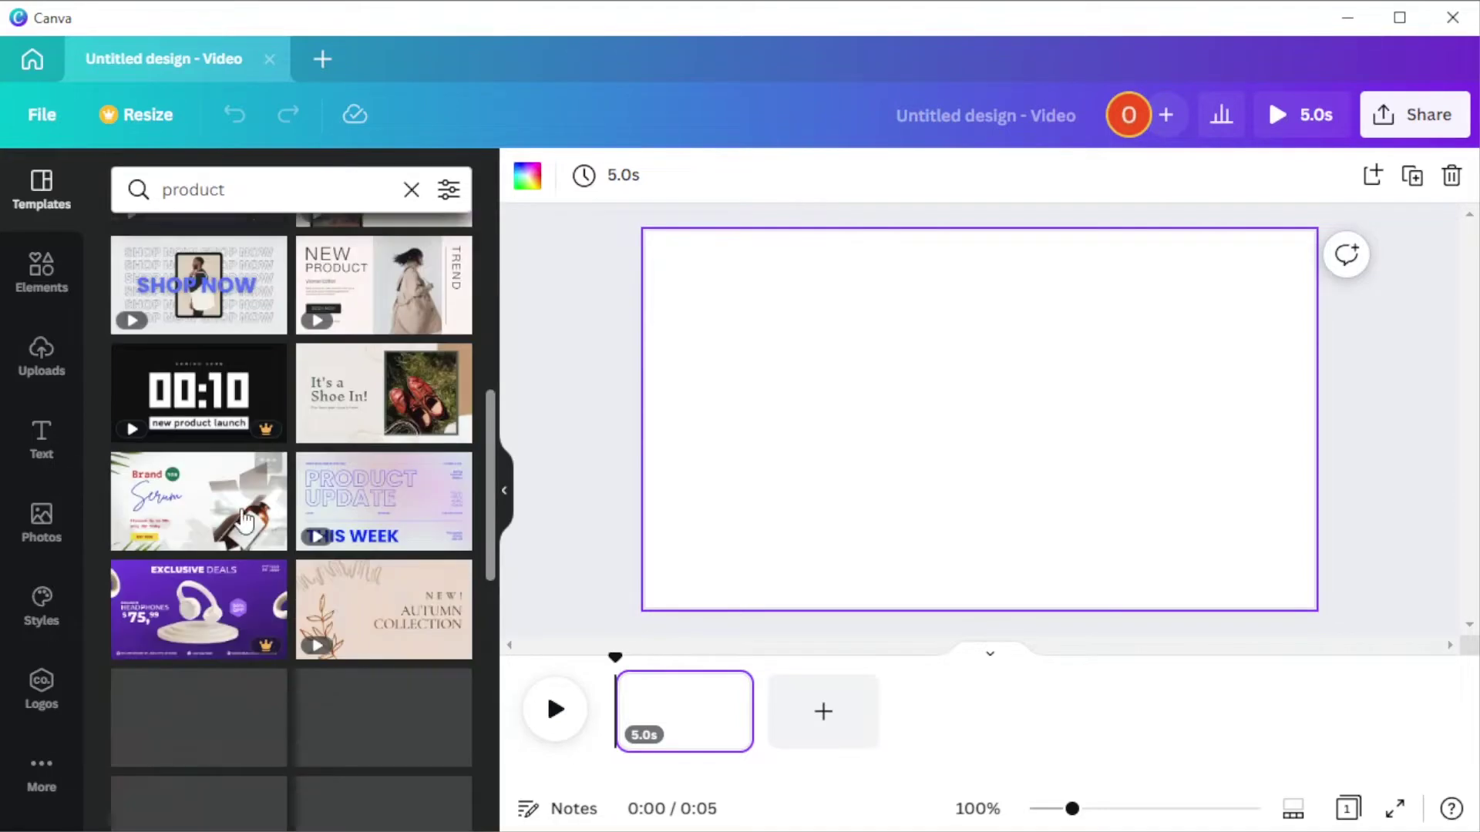
scroll(364, 616, down, 20)
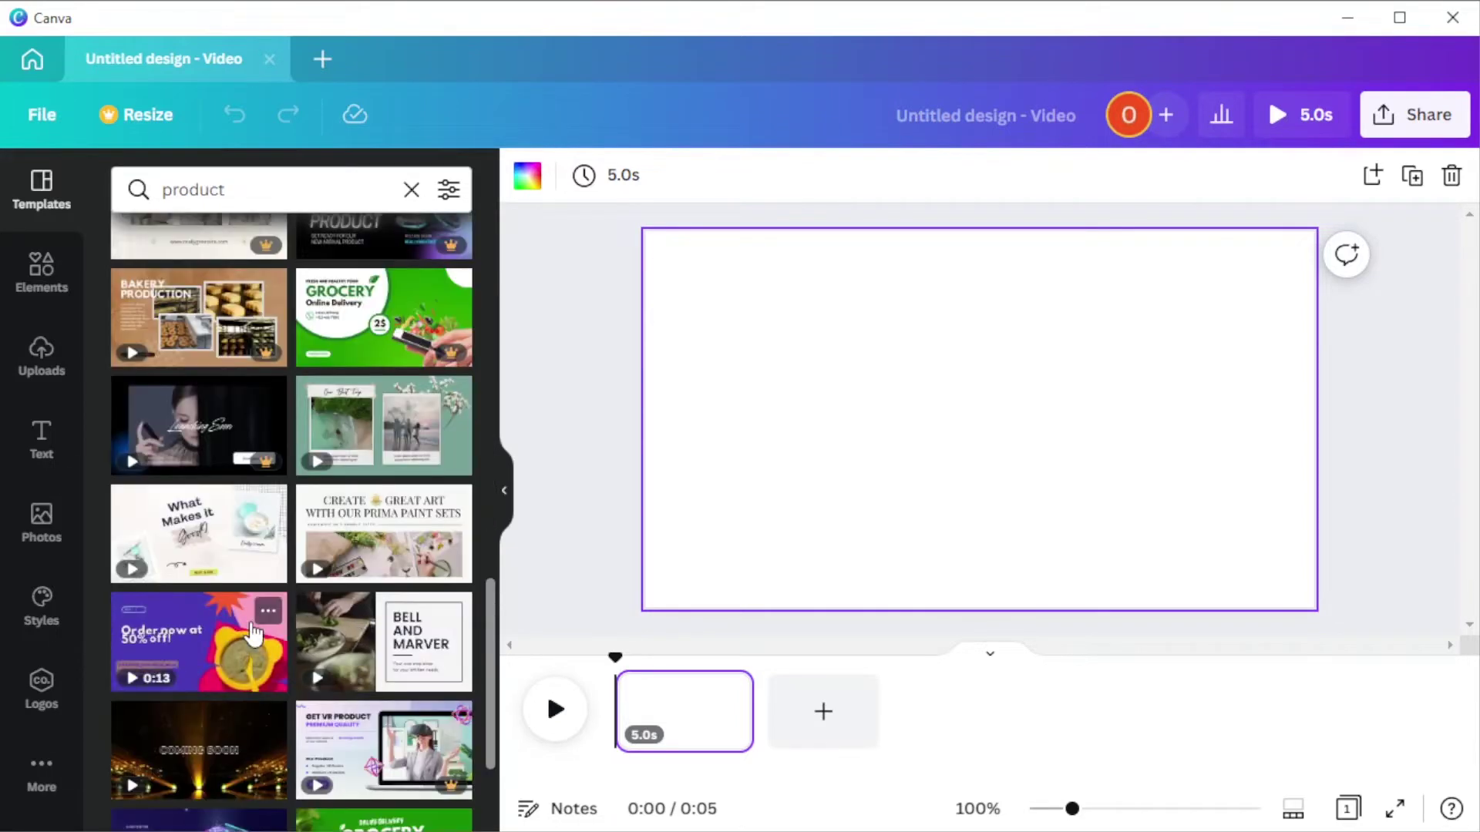
scroll(164, 521, down, 5)
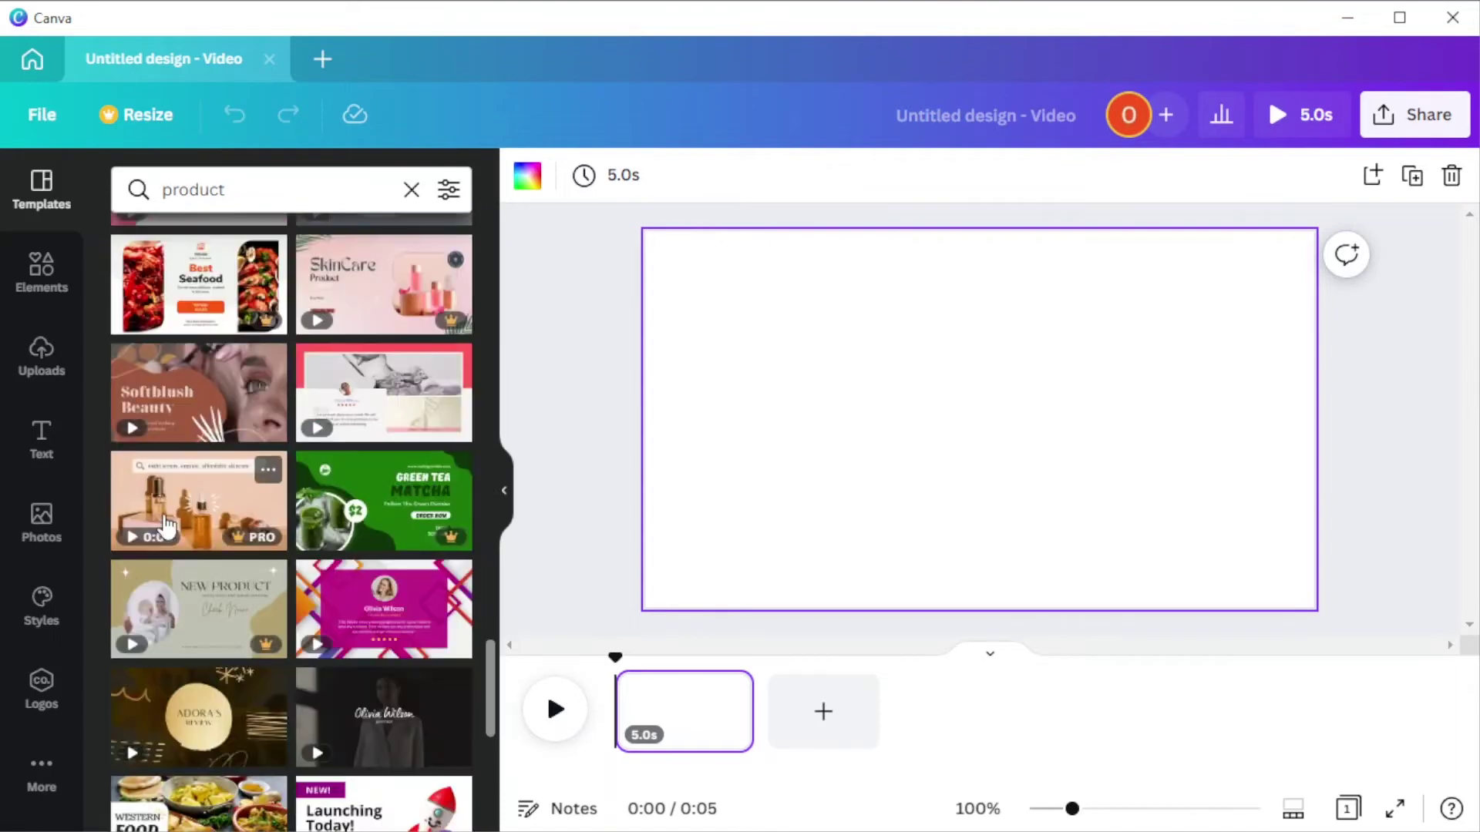
scroll(228, 524, down, 6)
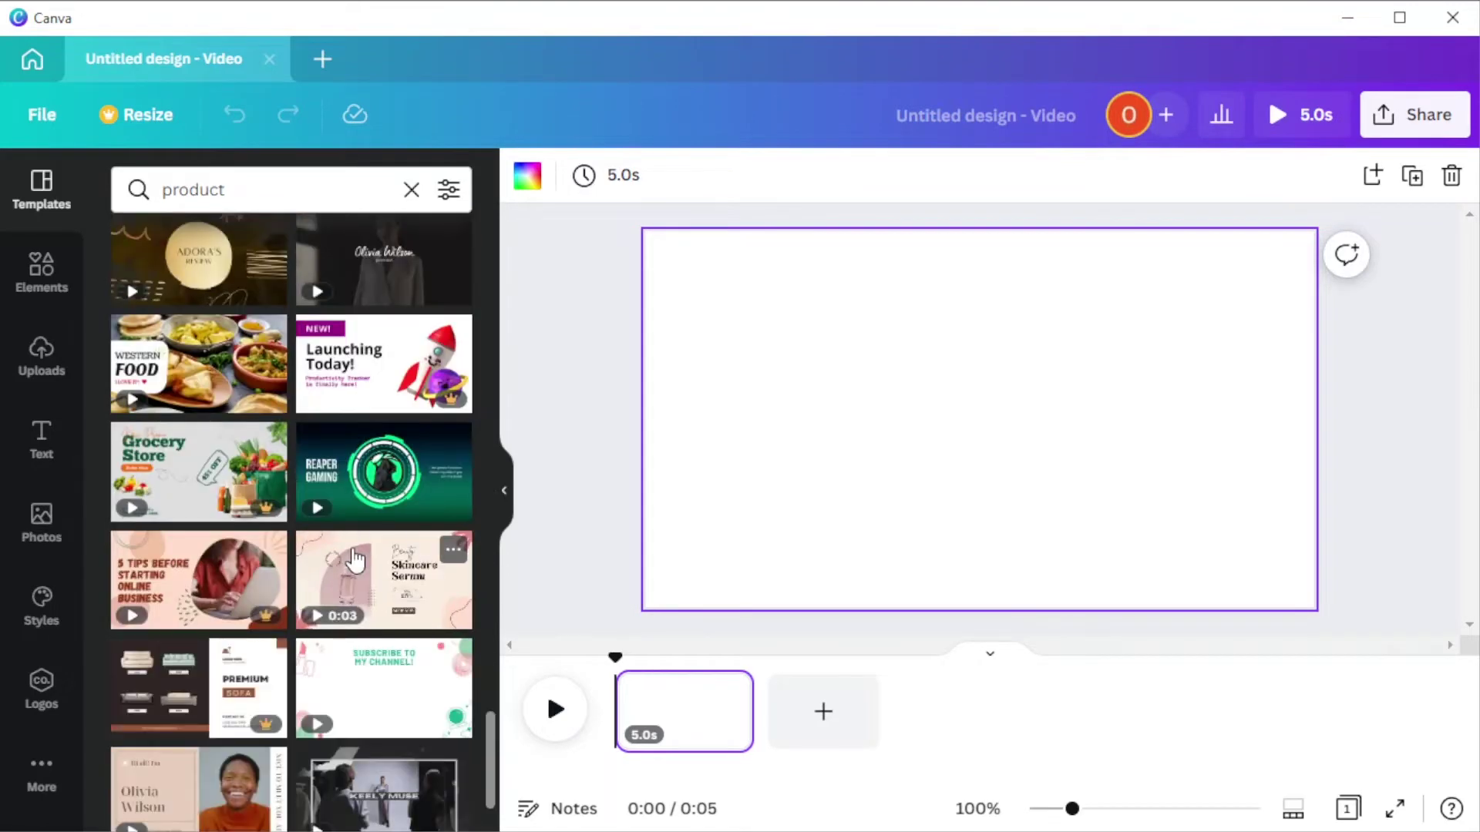
click(408, 598)
Delete the bottle video and its frame from the template.
click(878, 396)
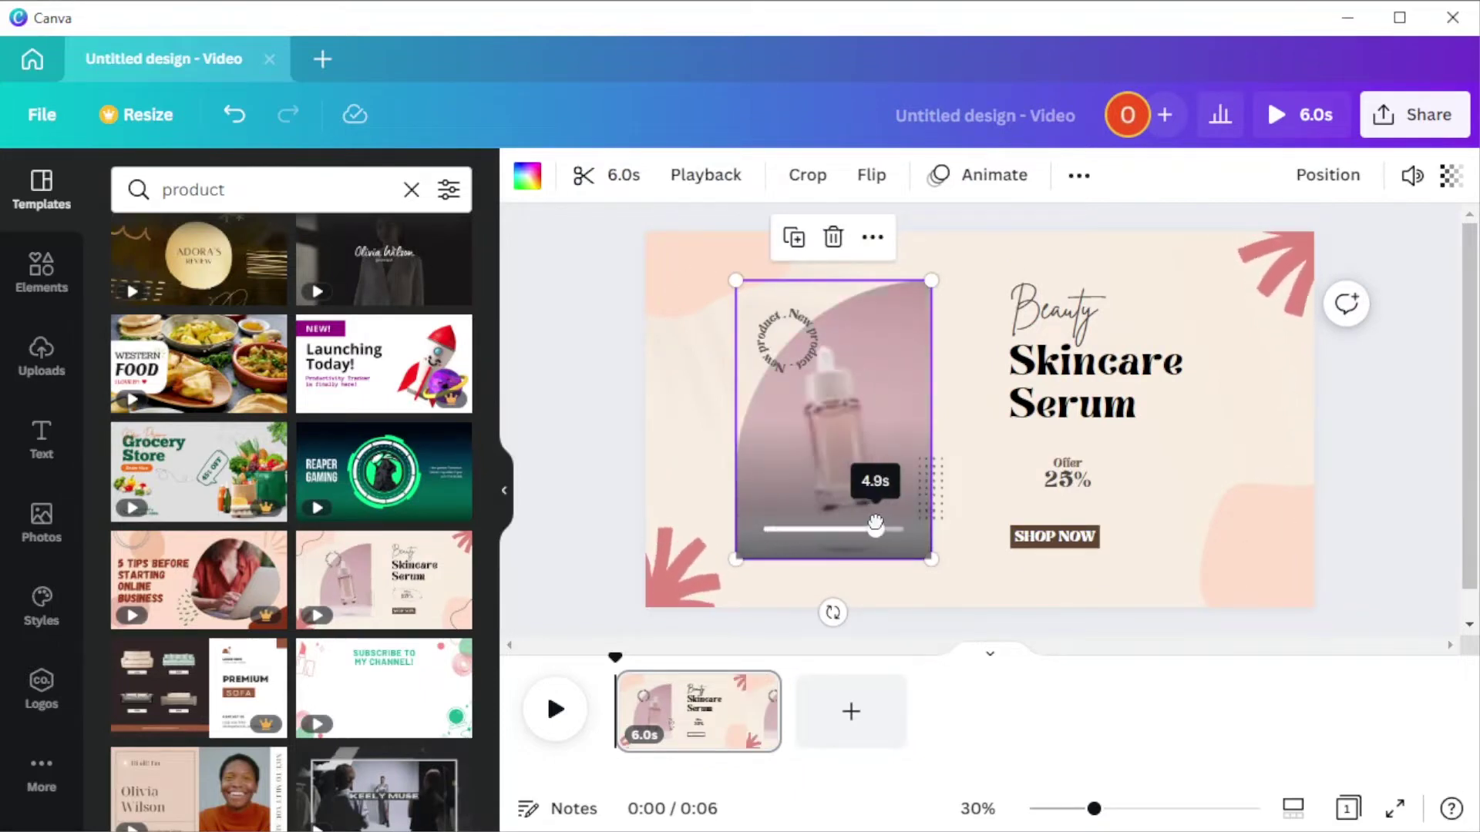
click(890, 463)
click(839, 467)
key(Delete)
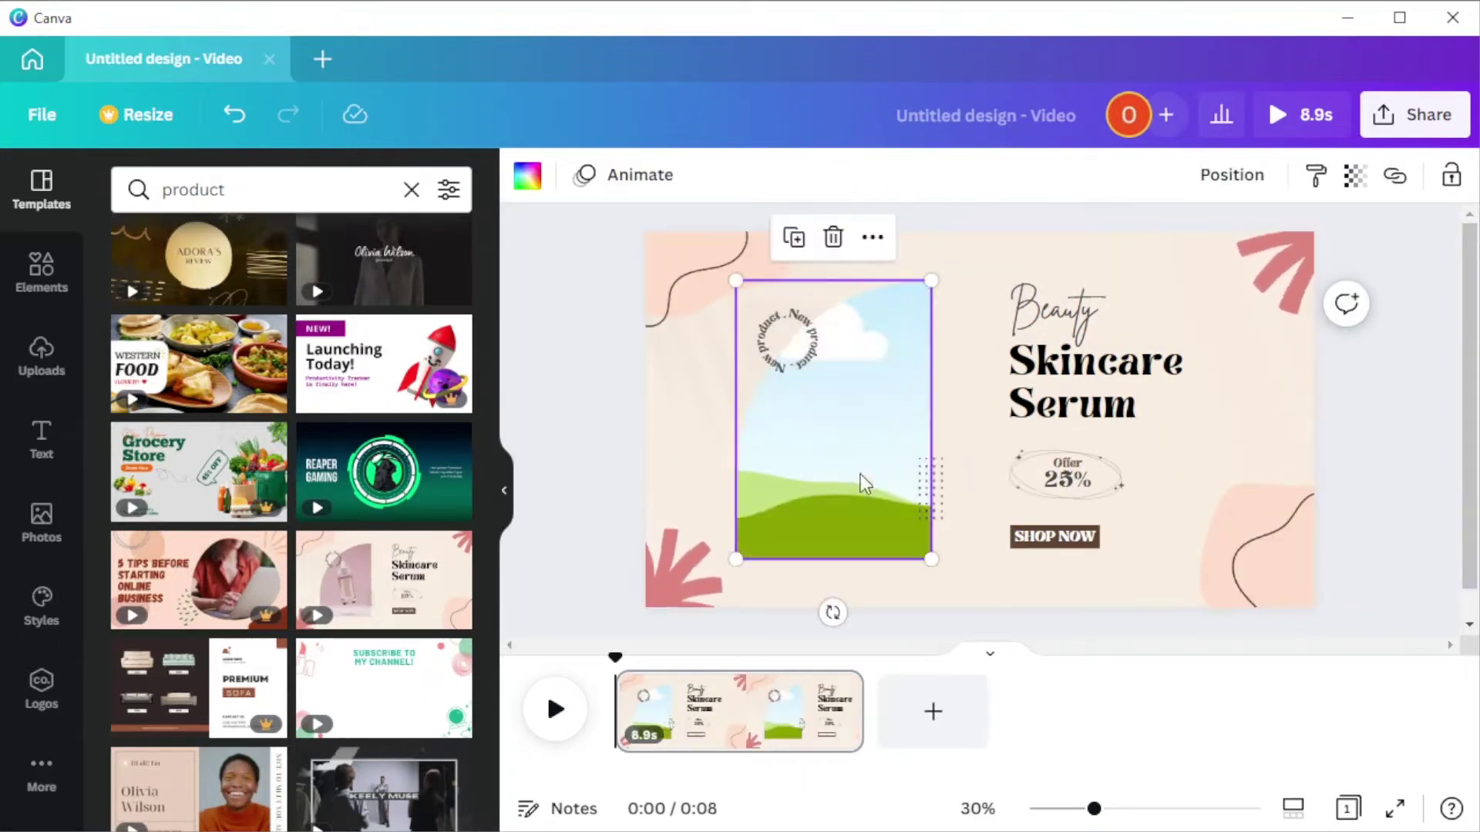
drag(891, 394, 890, 379)
key(Delete)
double_click(793, 361)
click(903, 448)
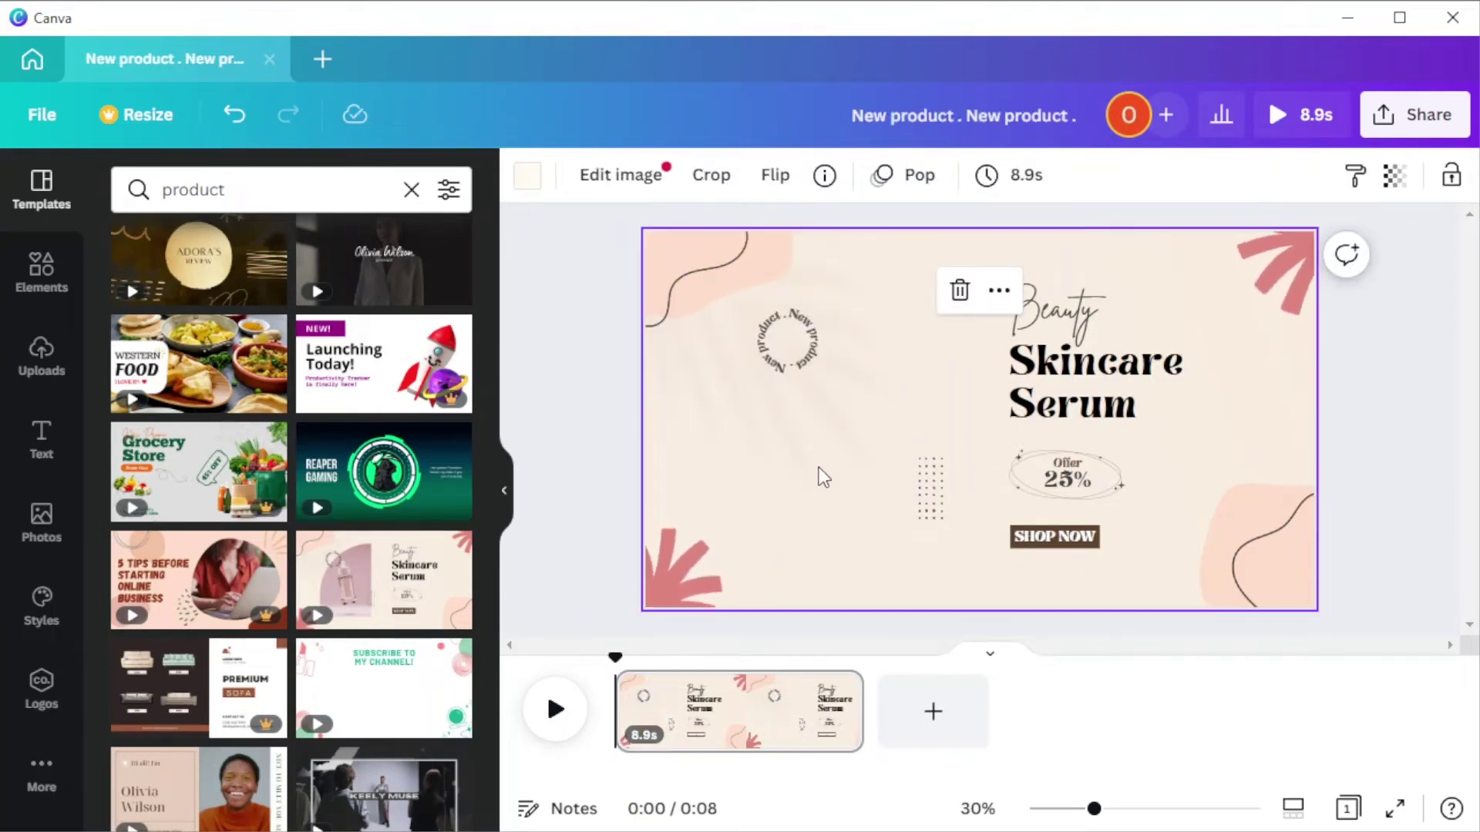
Drag the uploaded coffee cup mockup onto the page beside the Skincare Serum text.
click(24, 356)
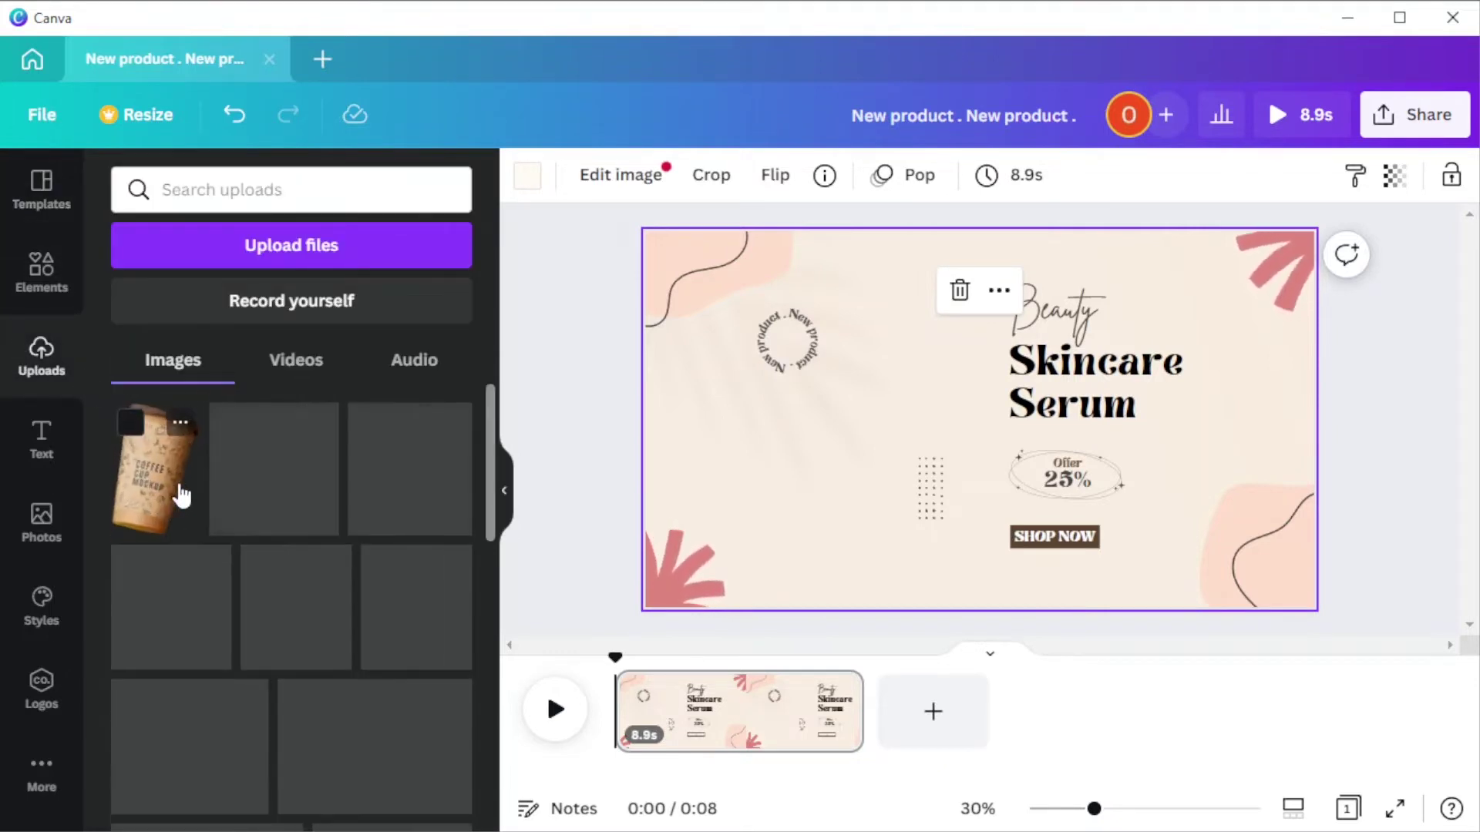
drag(180, 493, 814, 428)
click(815, 431)
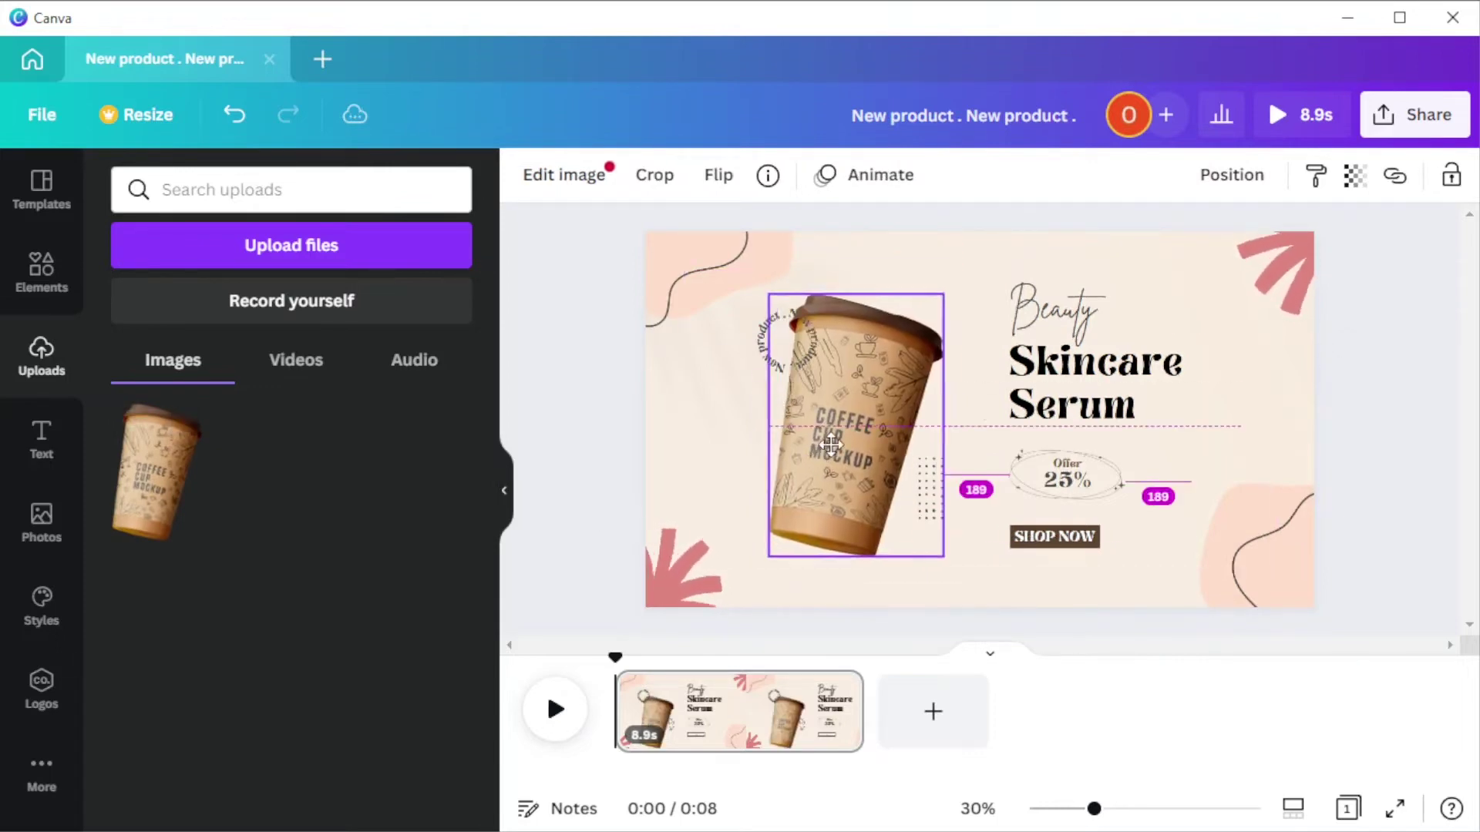
double_click(1148, 403)
Change the heading to 'FRESHLY BREWED COFFEE' and the script text to 'Coffee'.
key(BackSpace)
text(FRESHLY BREWED COFFEE)
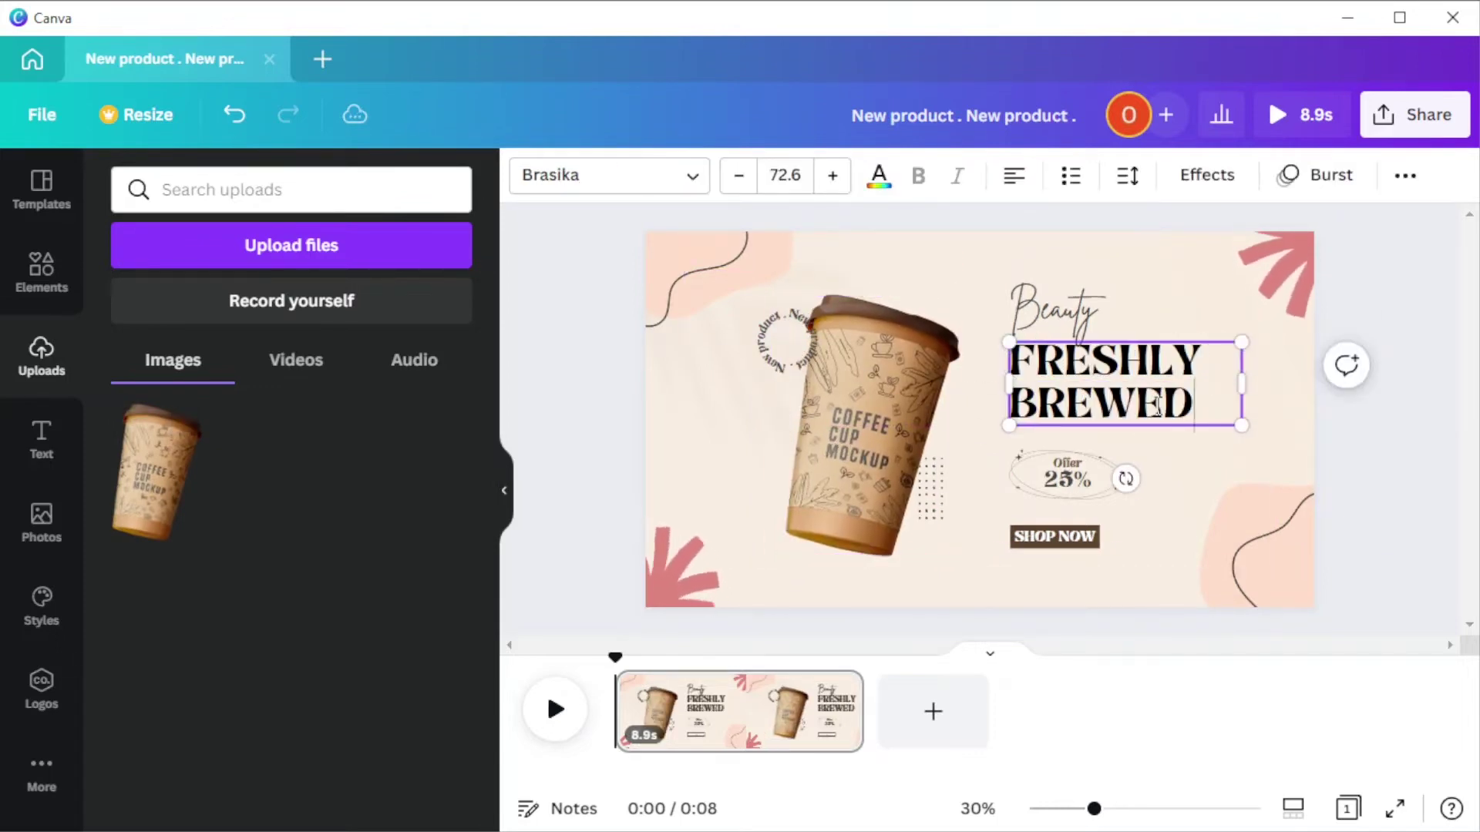
click(1105, 312)
double_click(1105, 312)
text(Coffee)
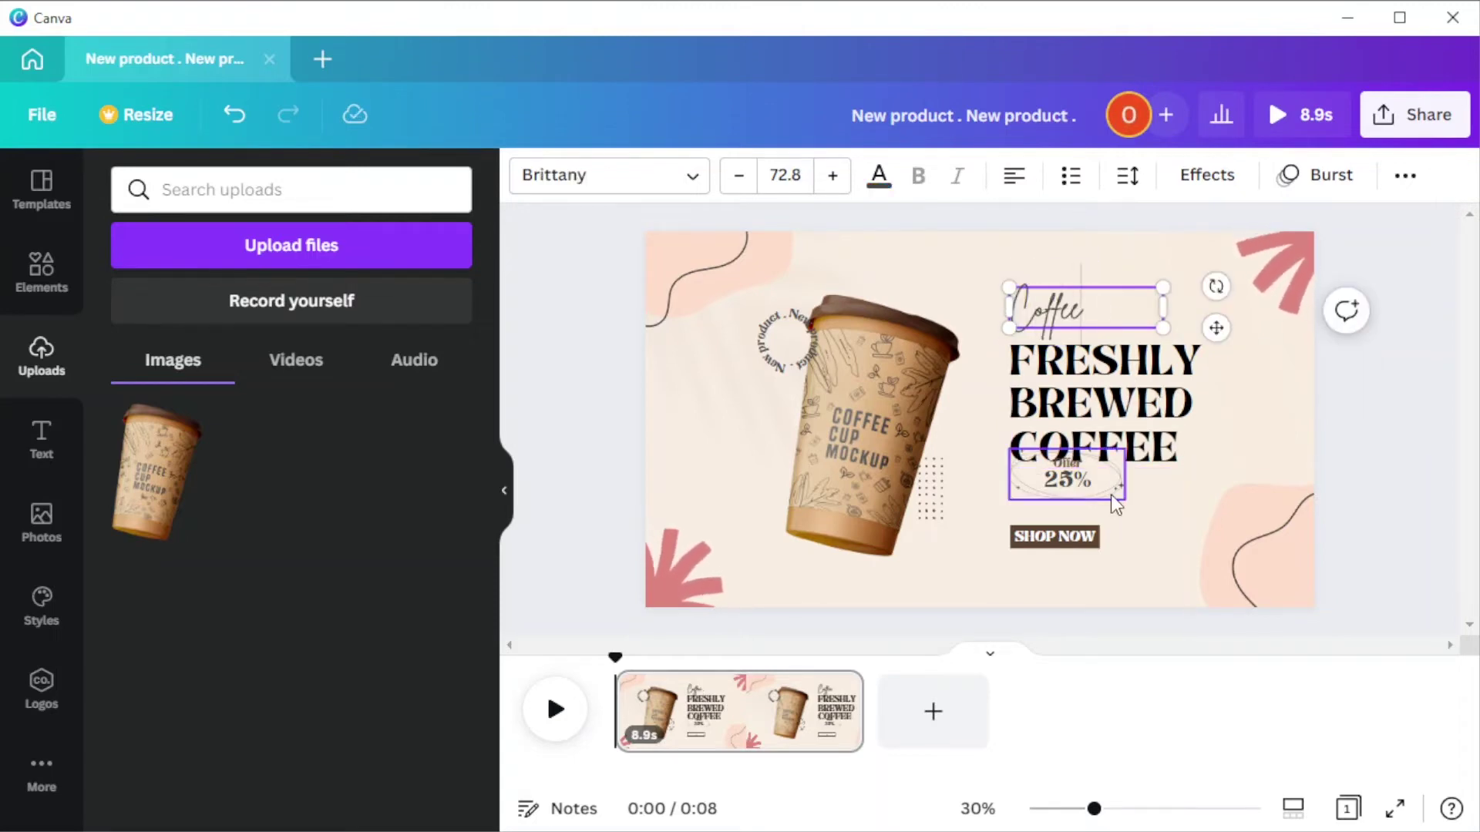
Rearrange the 25% offer, enlarging it and its ellipse, with 'ON YOUR FIRST ORDER' beside it.
drag(1075, 455, 1077, 475)
double_click(1107, 537)
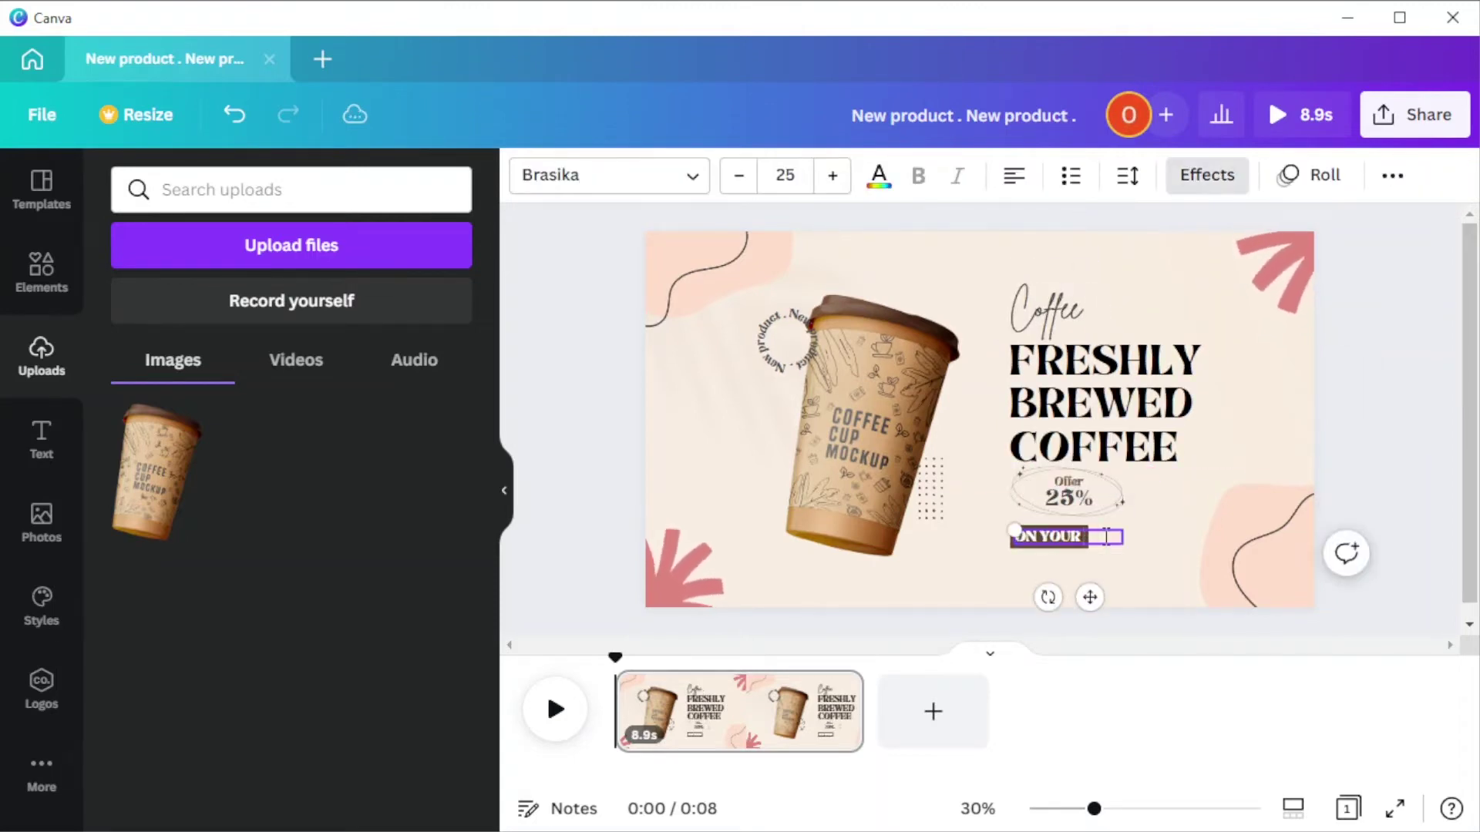
drag(1122, 544, 1149, 495)
click(1233, 486)
click(1069, 497)
drag(1024, 487, 1090, 580)
drag(1016, 499, 1003, 515)
drag(995, 483, 955, 465)
drag(1002, 495, 1029, 494)
drag(1090, 580, 1173, 500)
drag(1085, 489, 1070, 483)
drag(1087, 512, 1079, 506)
Nudge the cup and change the curved text to 'EVERYDAY FRESH COFFEE' above it.
drag(1192, 509, 1194, 503)
click(1050, 586)
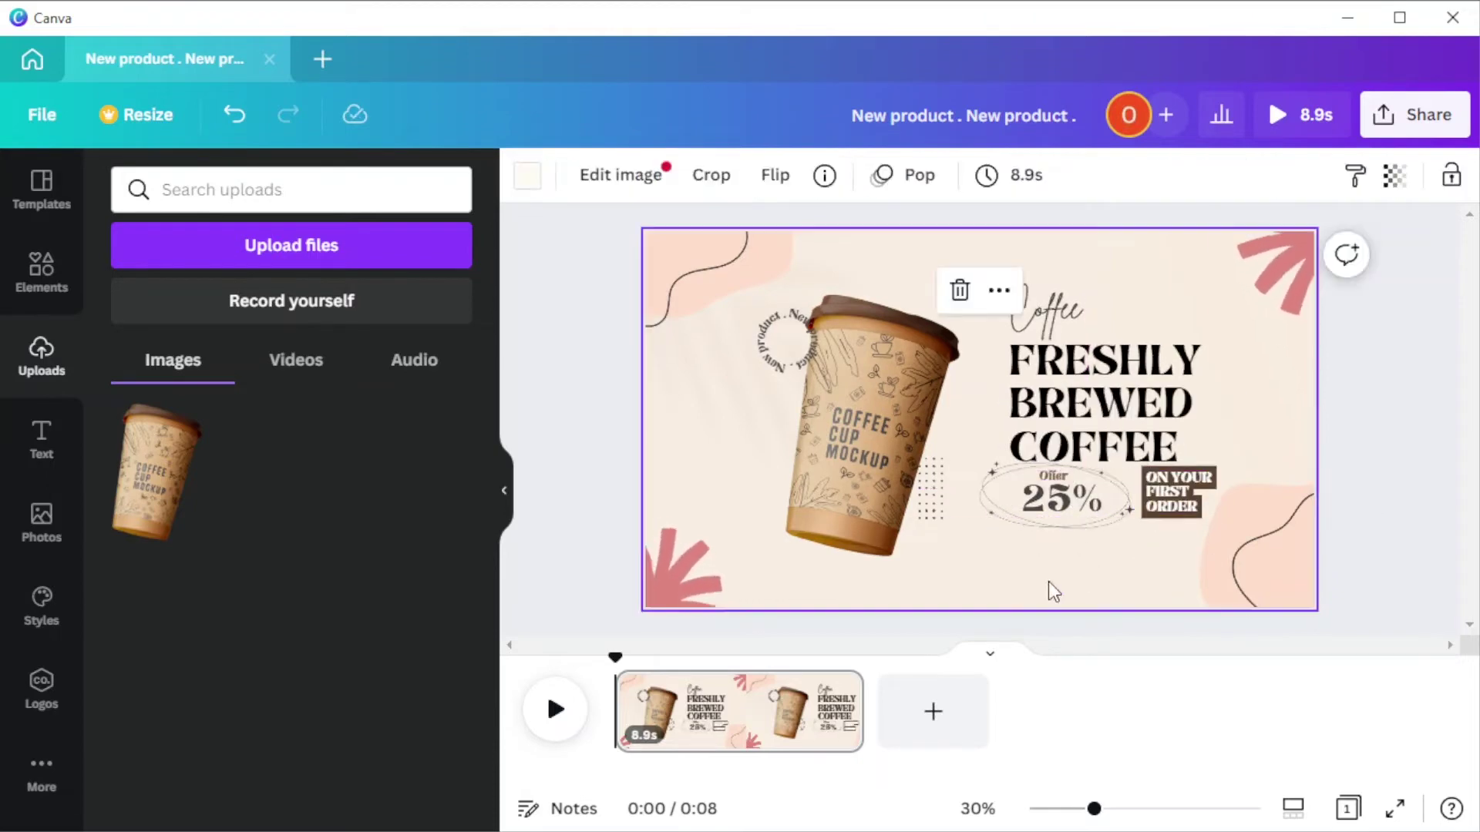
drag(836, 423, 845, 432)
double_click(782, 339)
text(EVERYDAY FRESH COFFEE)
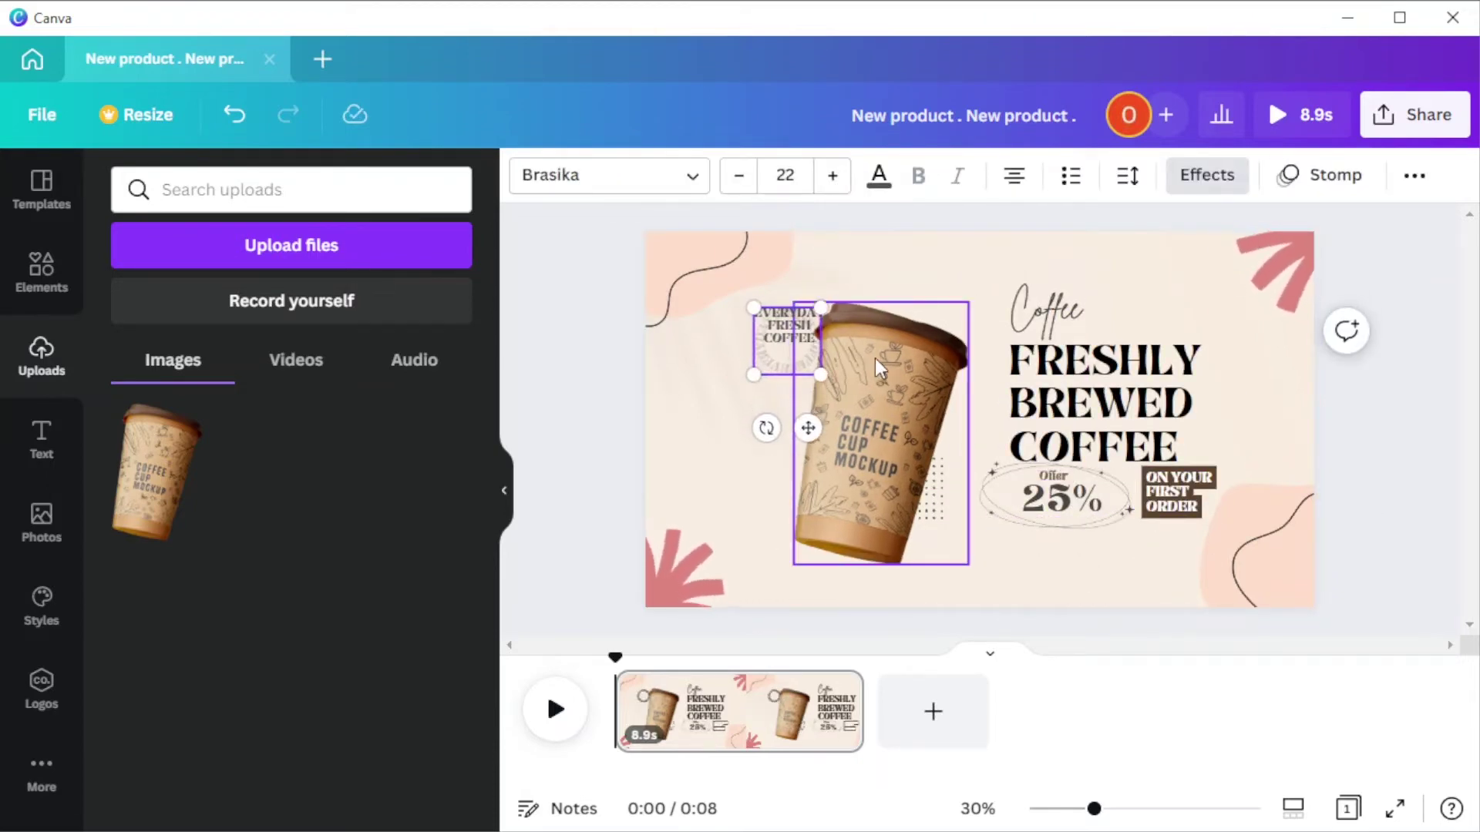
drag(778, 347, 801, 327)
Move and enlarge the dot pattern beside the cup, then settle the cup by the heading.
drag(937, 510, 841, 517)
drag(929, 494, 954, 534)
drag(969, 563, 1002, 585)
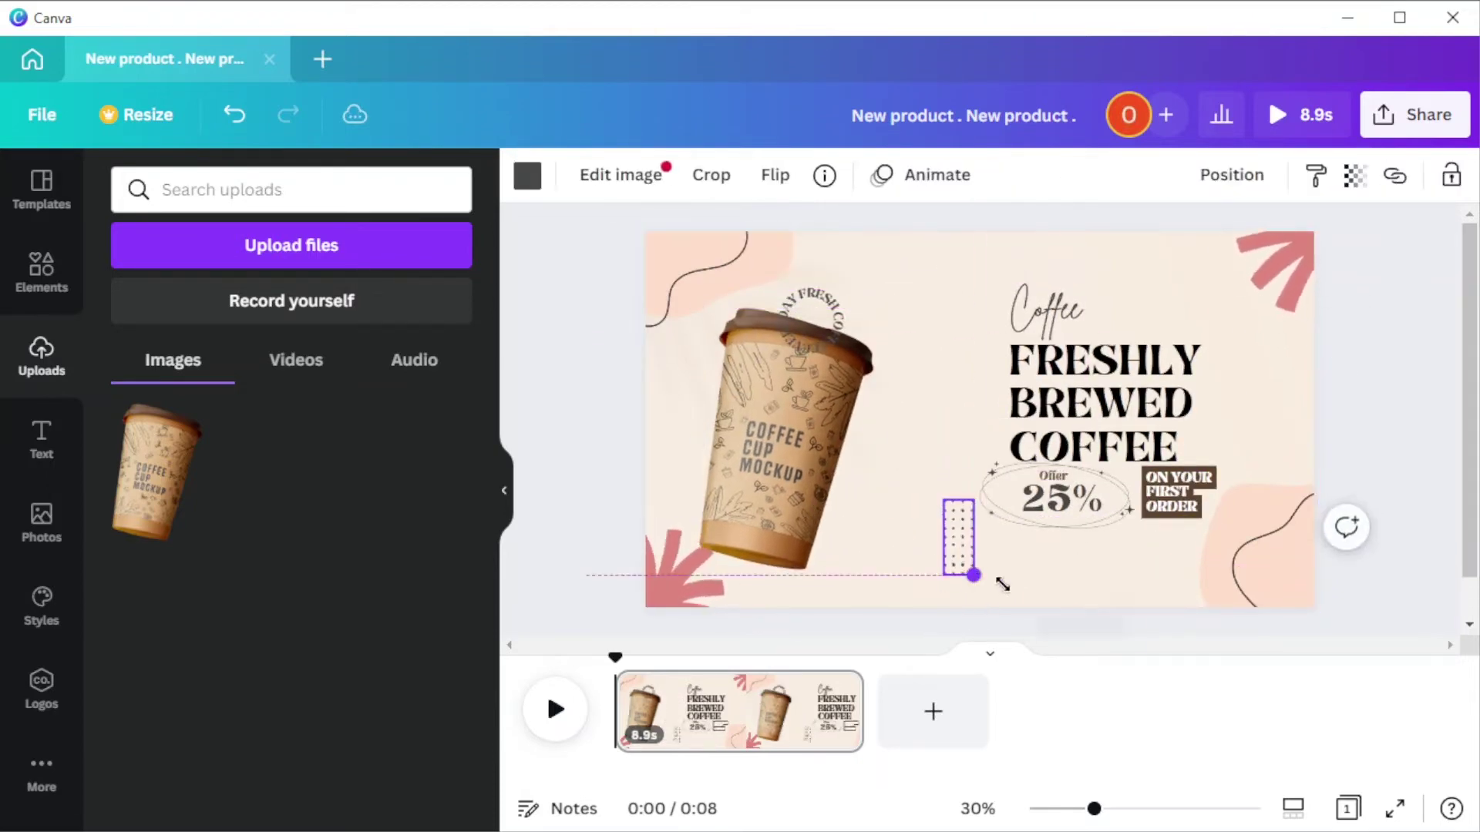
drag(956, 539, 939, 506)
drag(800, 480, 908, 463)
click(683, 248)
Colour the top-left and bottom-right blobs light tan from Photo Colors.
click(527, 175)
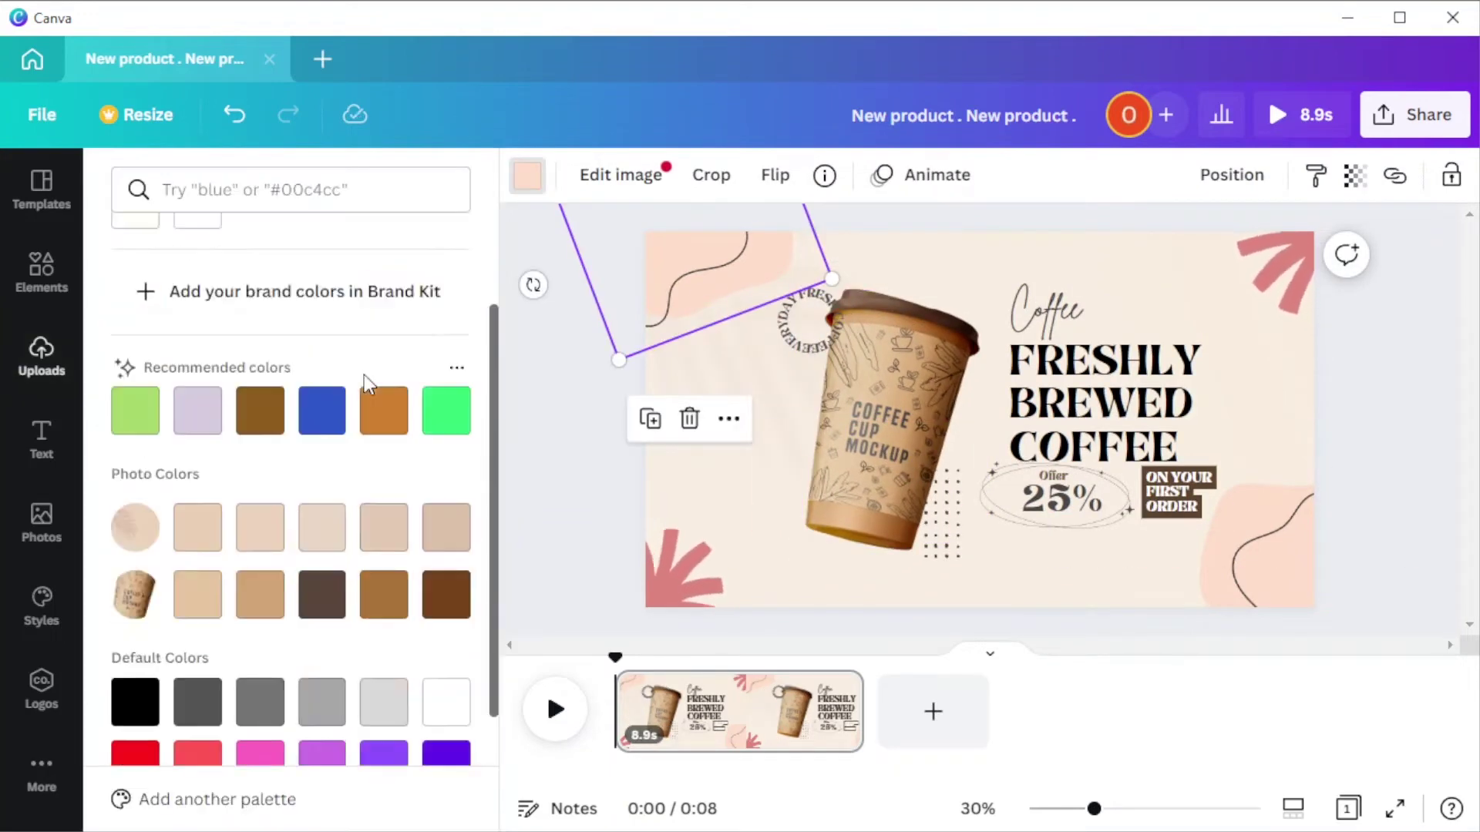
scroll(292, 462, down, 2)
click(197, 486)
click(322, 485)
click(383, 485)
click(322, 417)
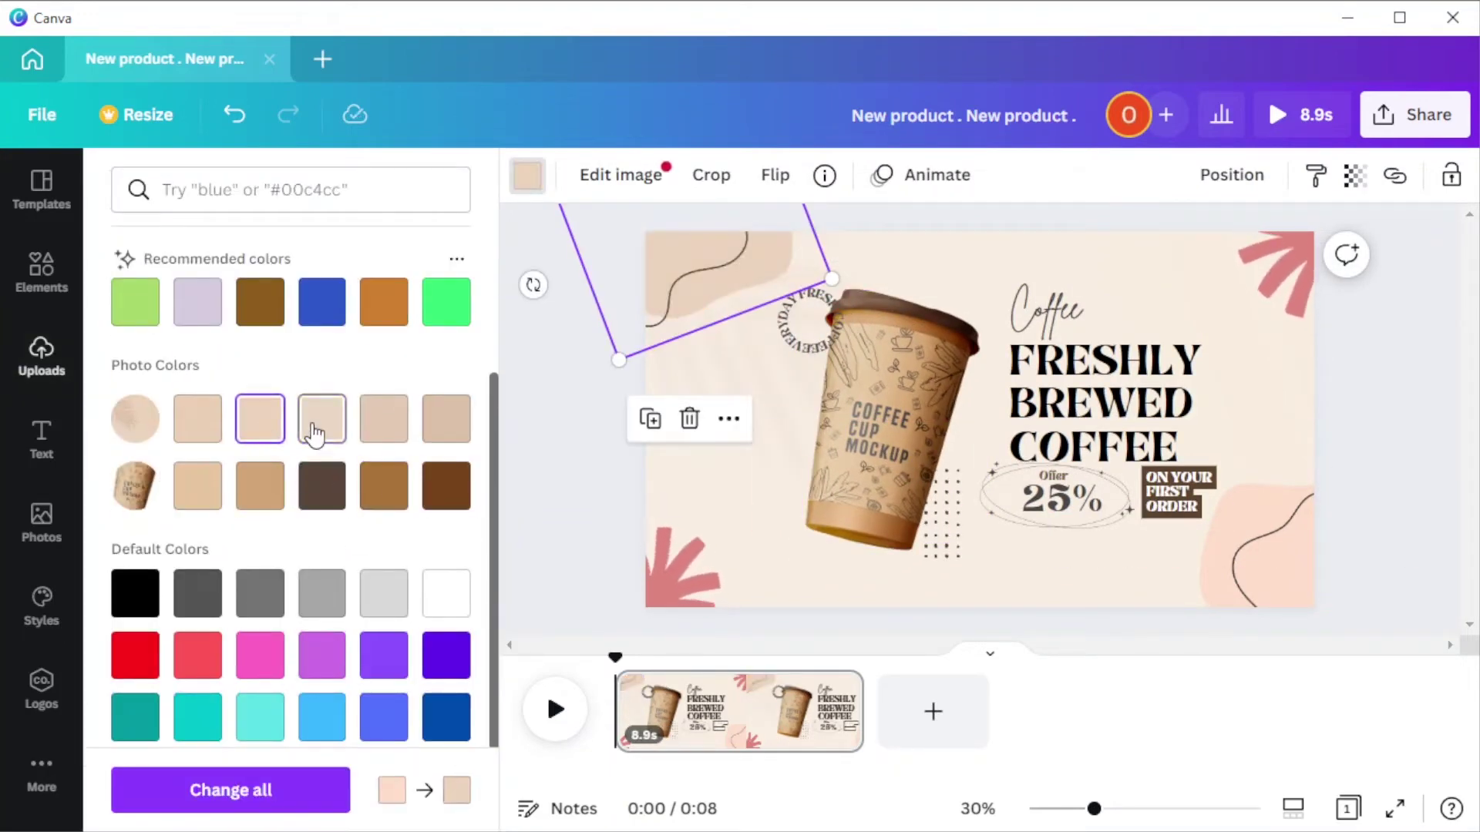
click(446, 419)
click(197, 486)
click(1252, 540)
Make the bottom-right squiggle dark brown and the dot pattern brown.
click(1218, 582)
click(197, 486)
click(1238, 584)
click(321, 485)
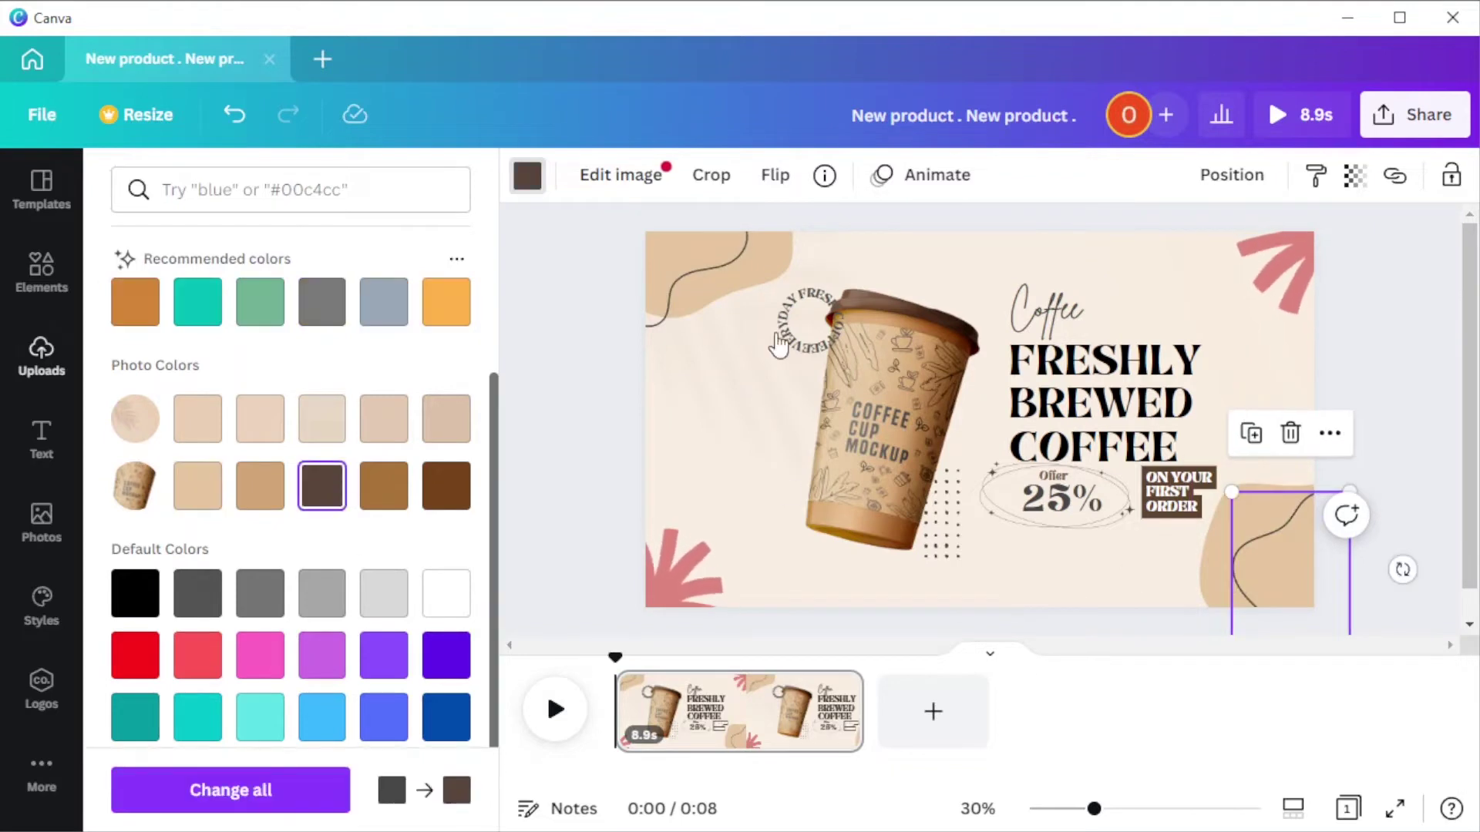
click(678, 574)
click(951, 546)
click(528, 175)
click(385, 303)
Move the 'FRESHLY BREWED COFFEE' heading slightly left toward the cup.
drag(1166, 440, 1144, 442)
click(1074, 567)
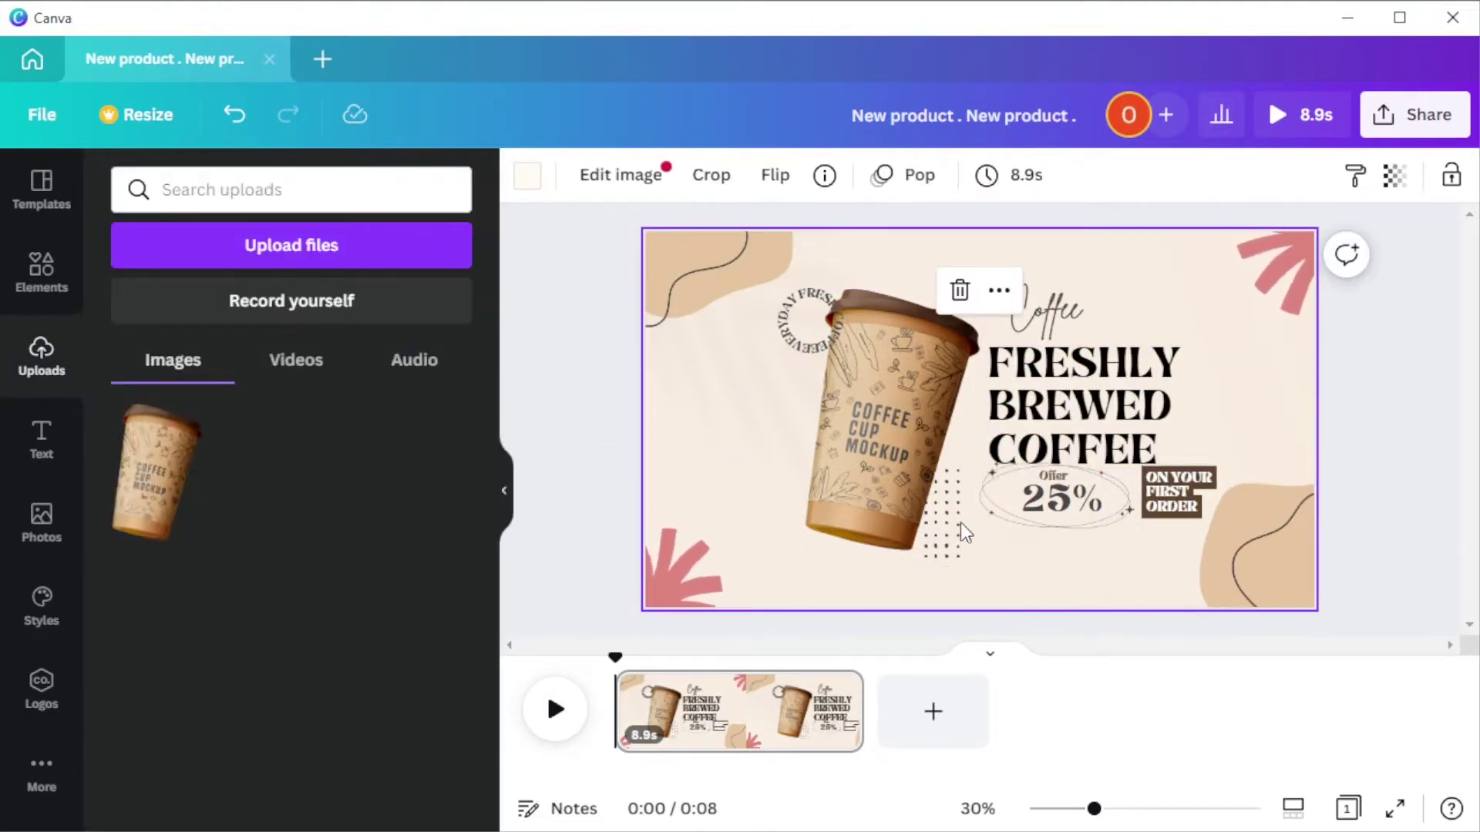
click(961, 523)
click(1106, 572)
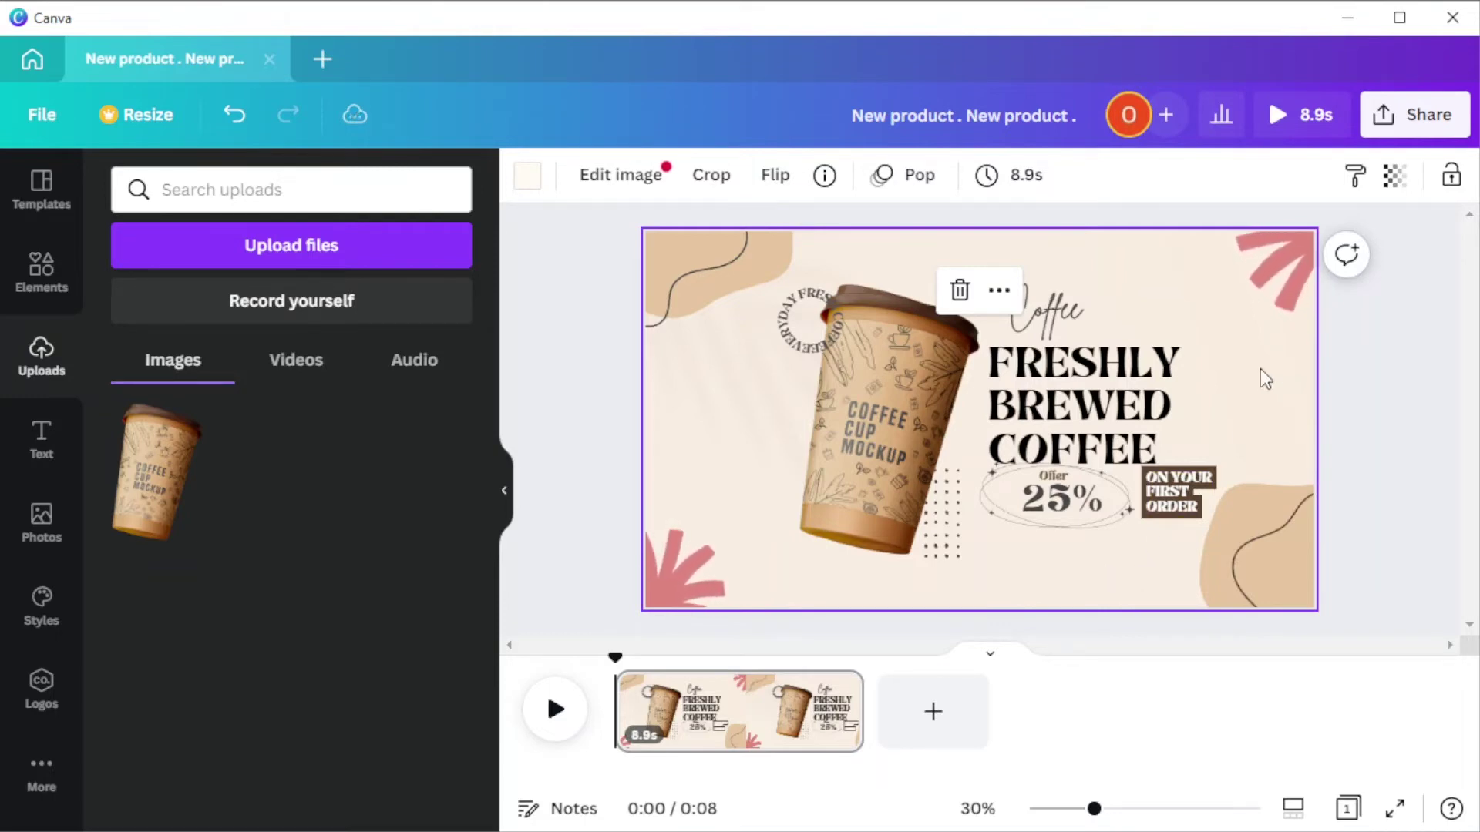
Try the Pop photo animation on the coffee cup.
click(849, 427)
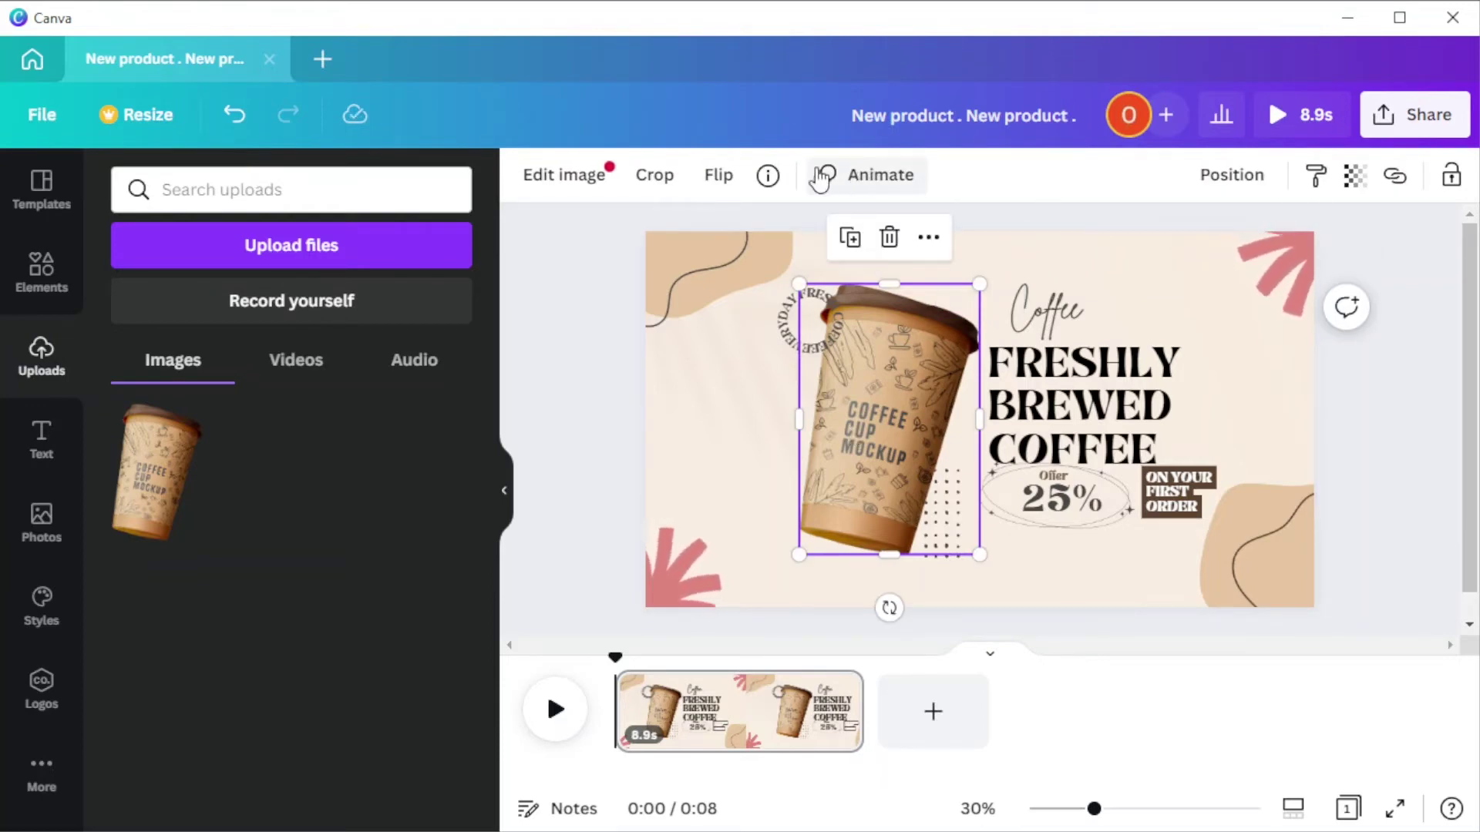
click(890, 185)
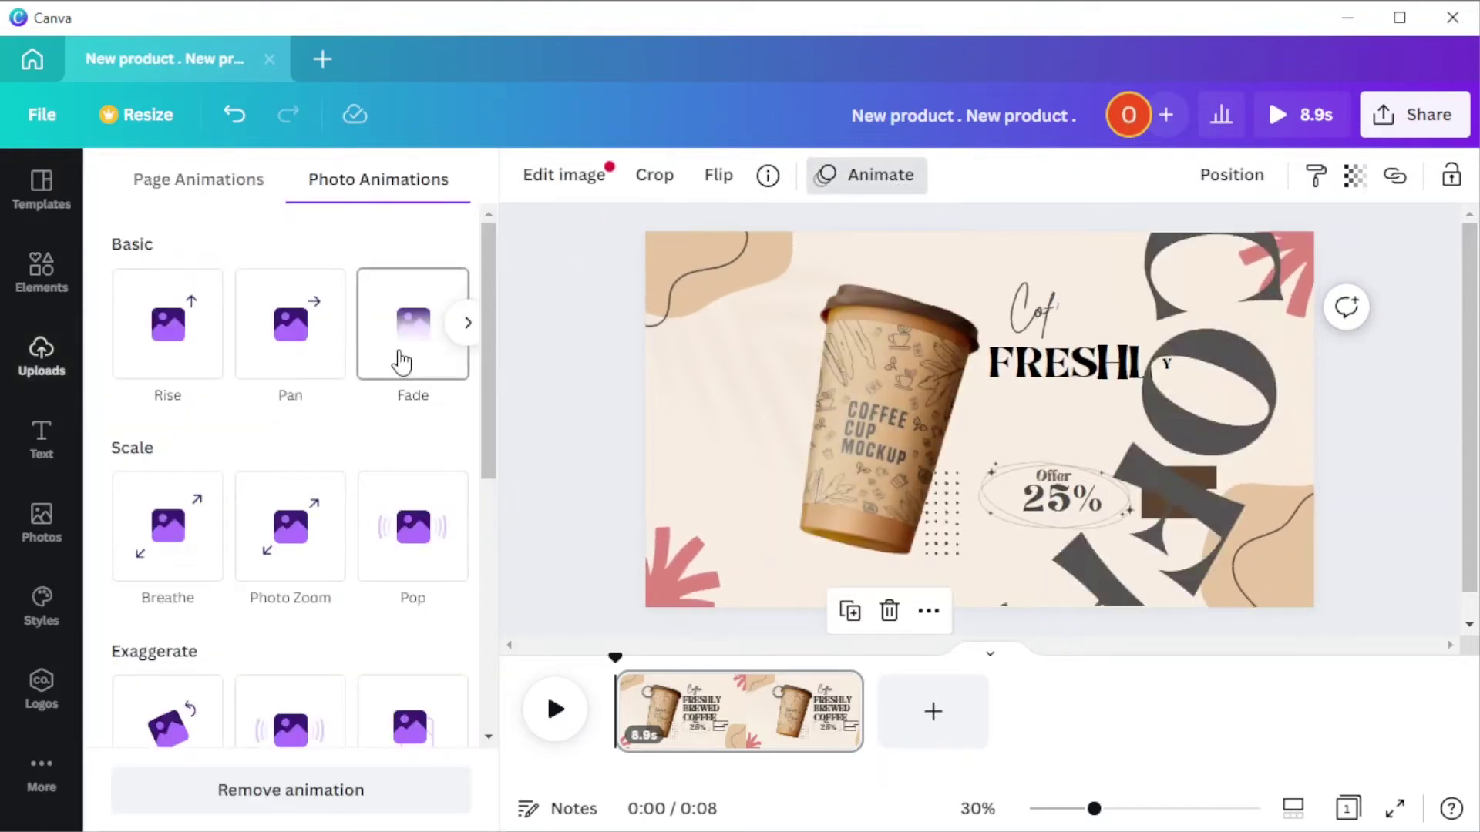
click(399, 549)
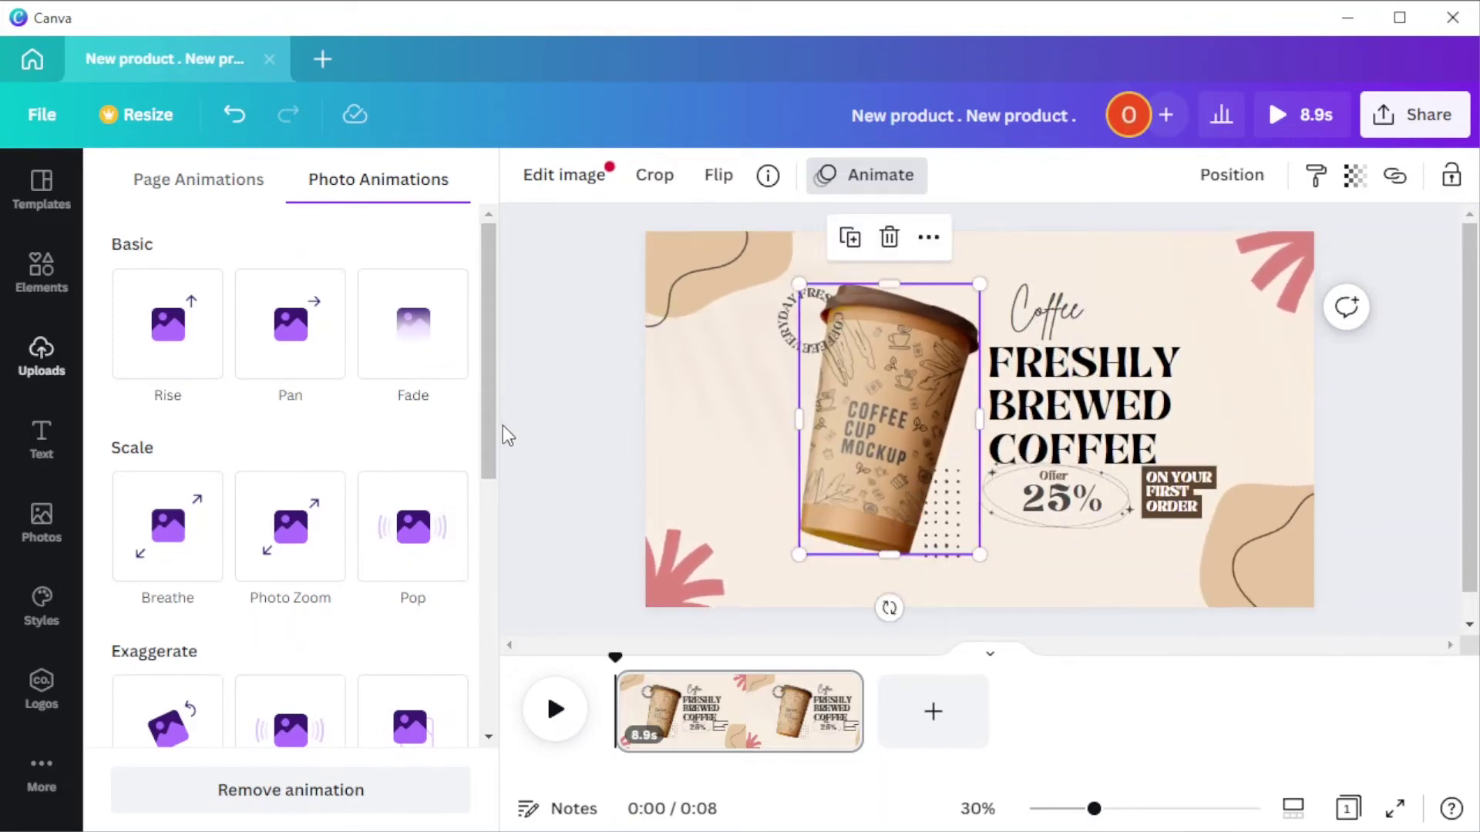
Apply the Stomp page animation to the whole page.
click(538, 426)
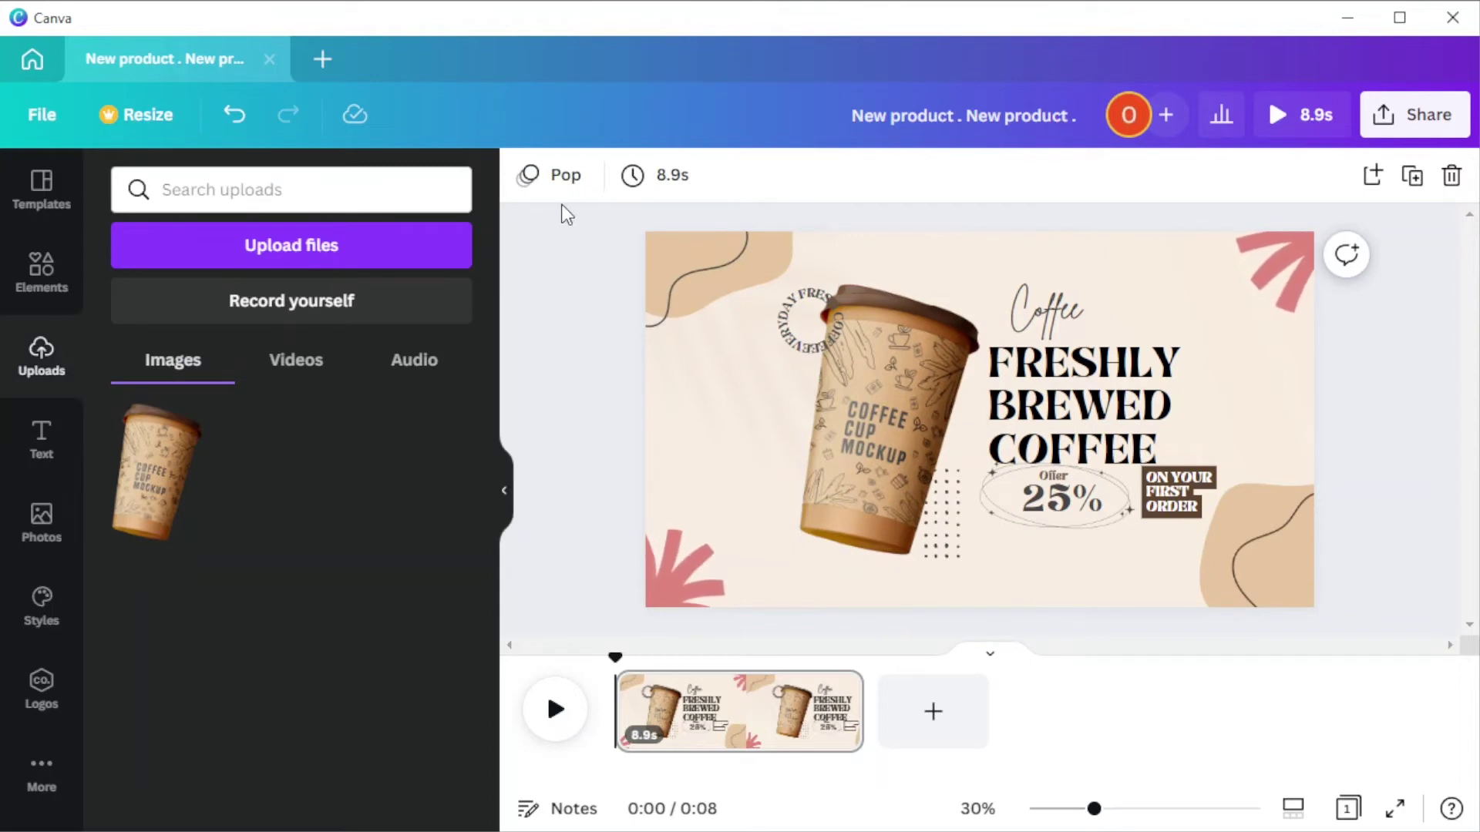
click(564, 186)
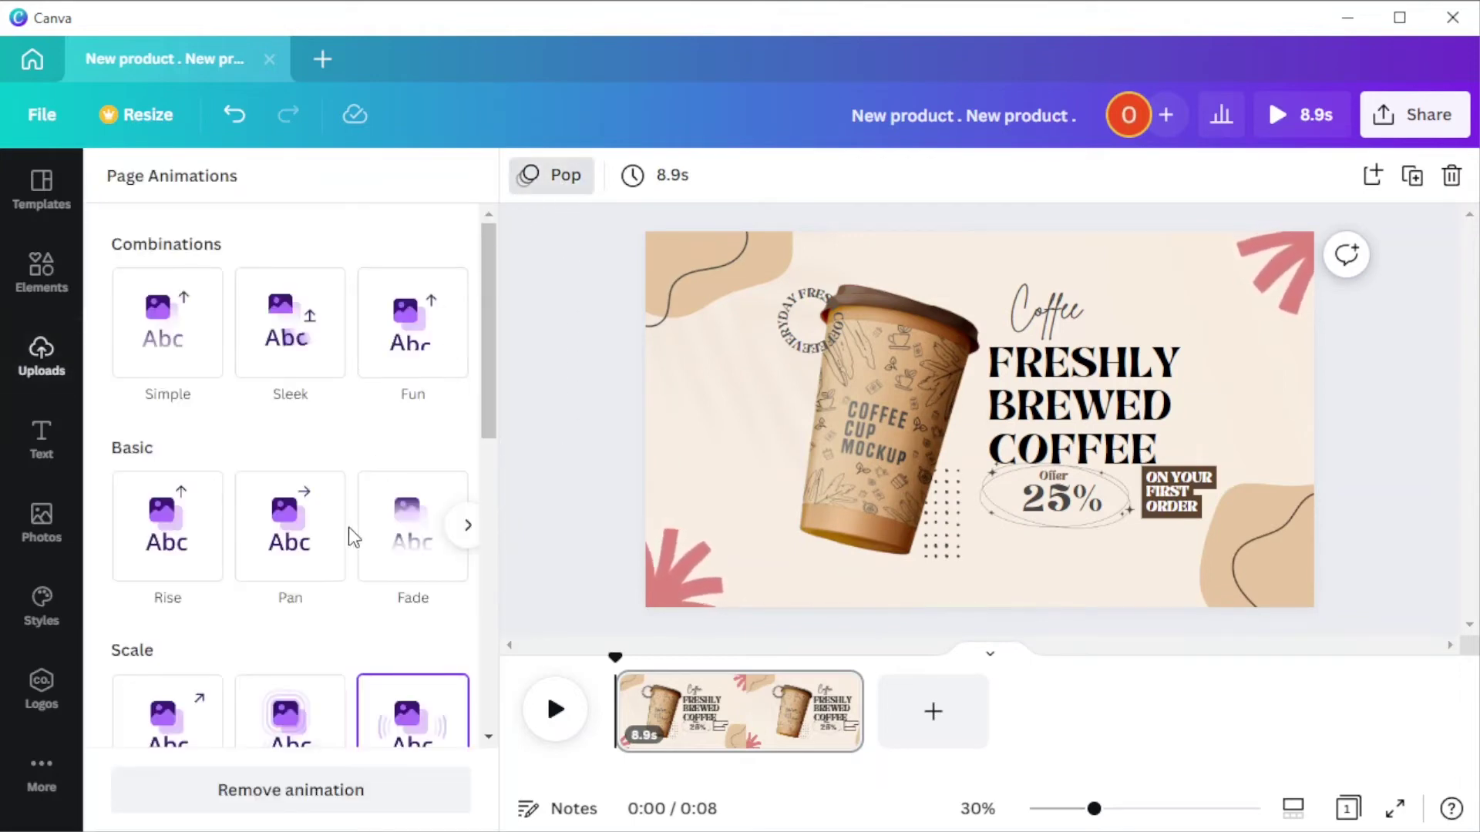
scroll(349, 527, down, 2)
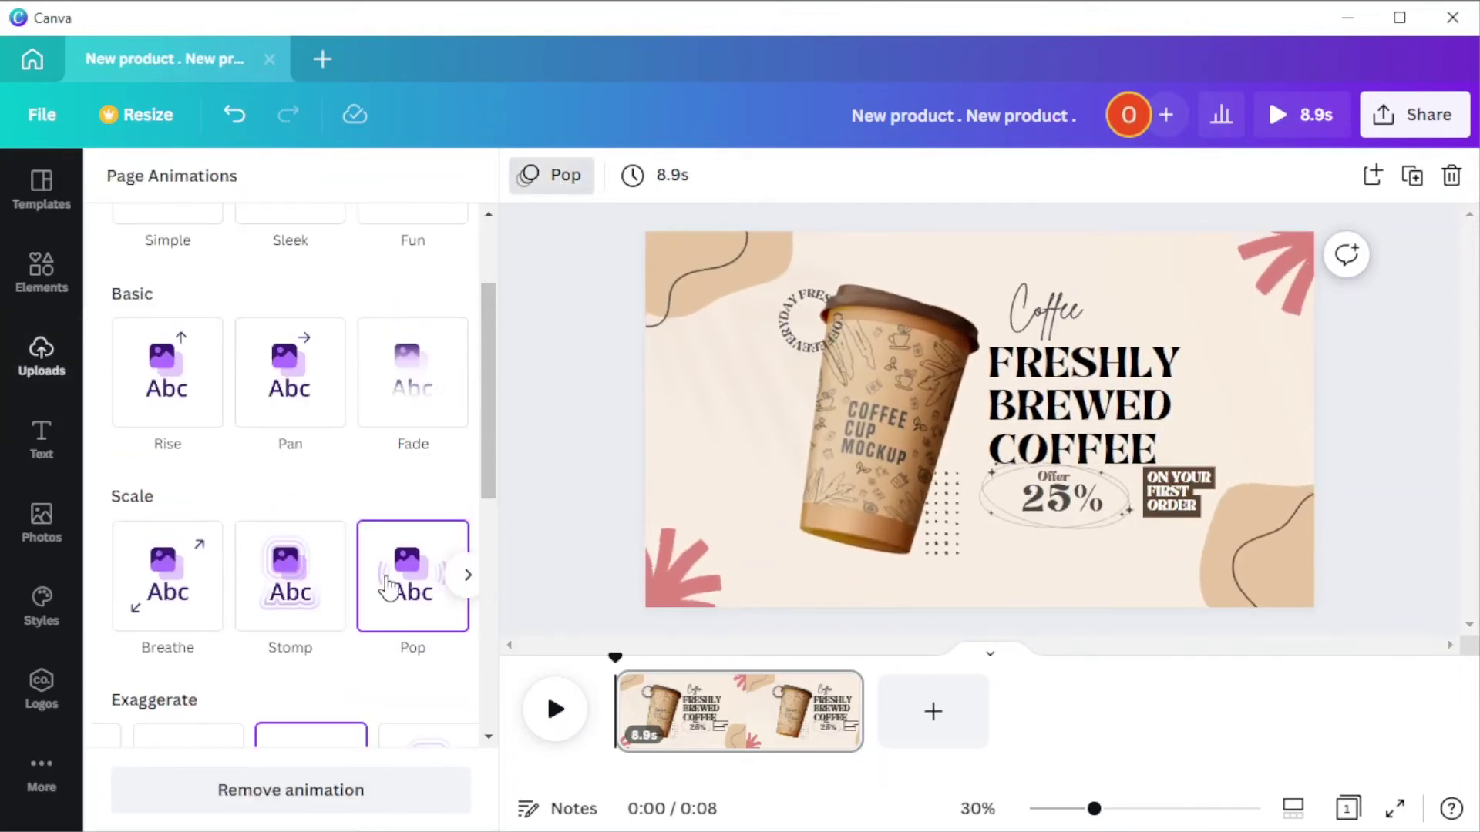
click(316, 599)
Open Elements and scroll down to the full Audio music library.
click(40, 345)
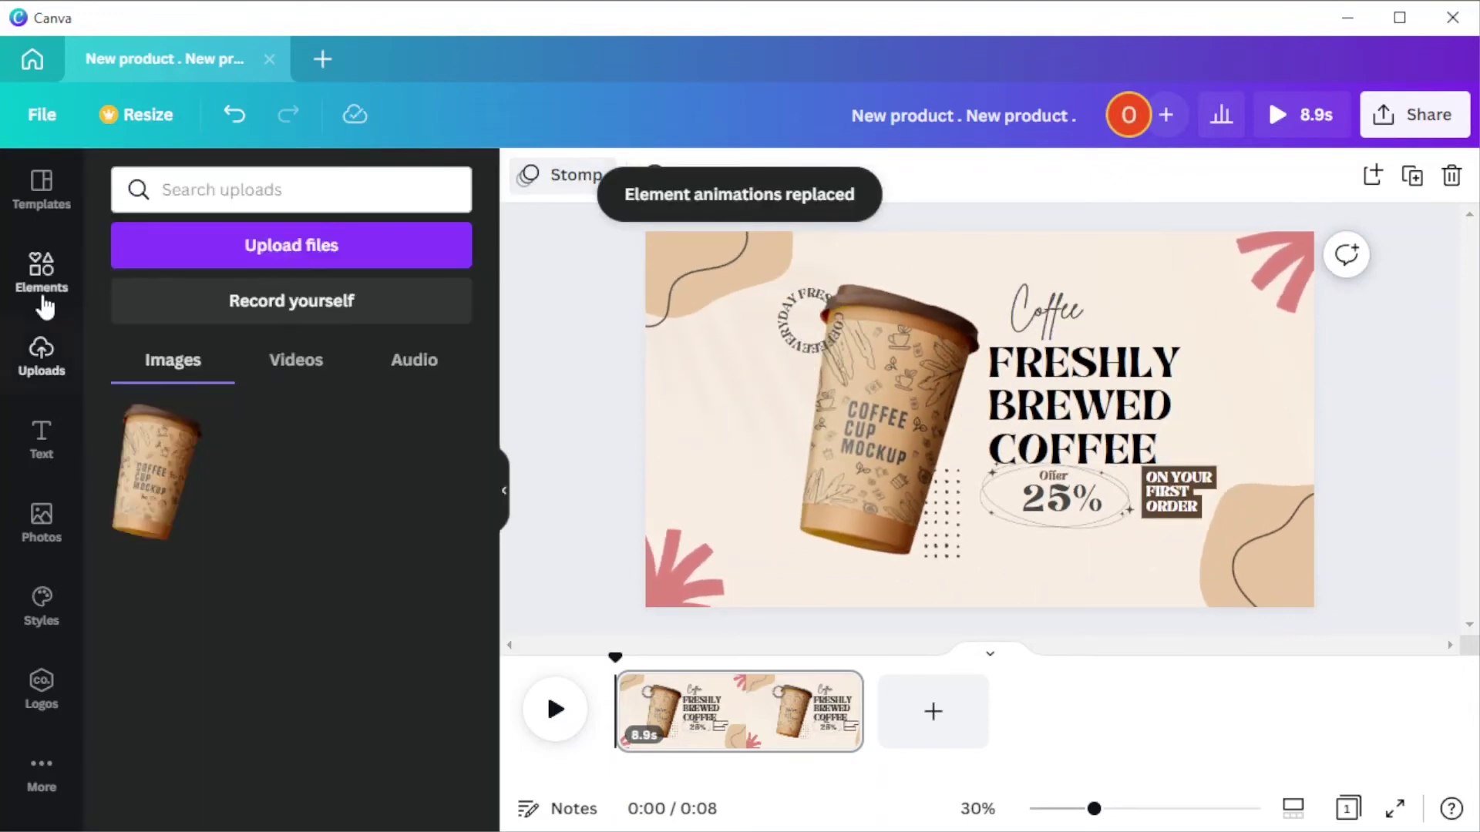
click(43, 302)
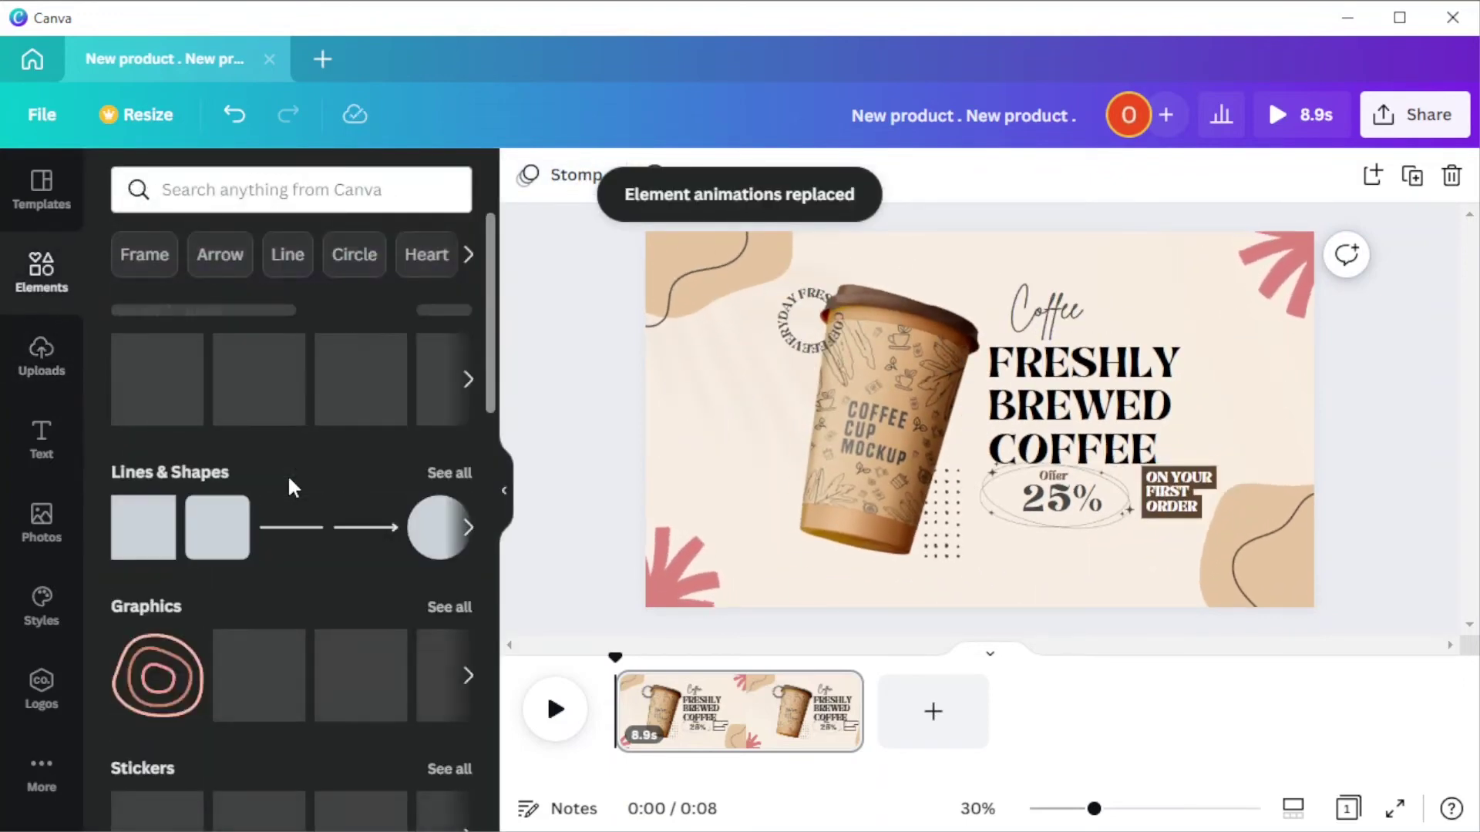
scroll(288, 474, down, 4)
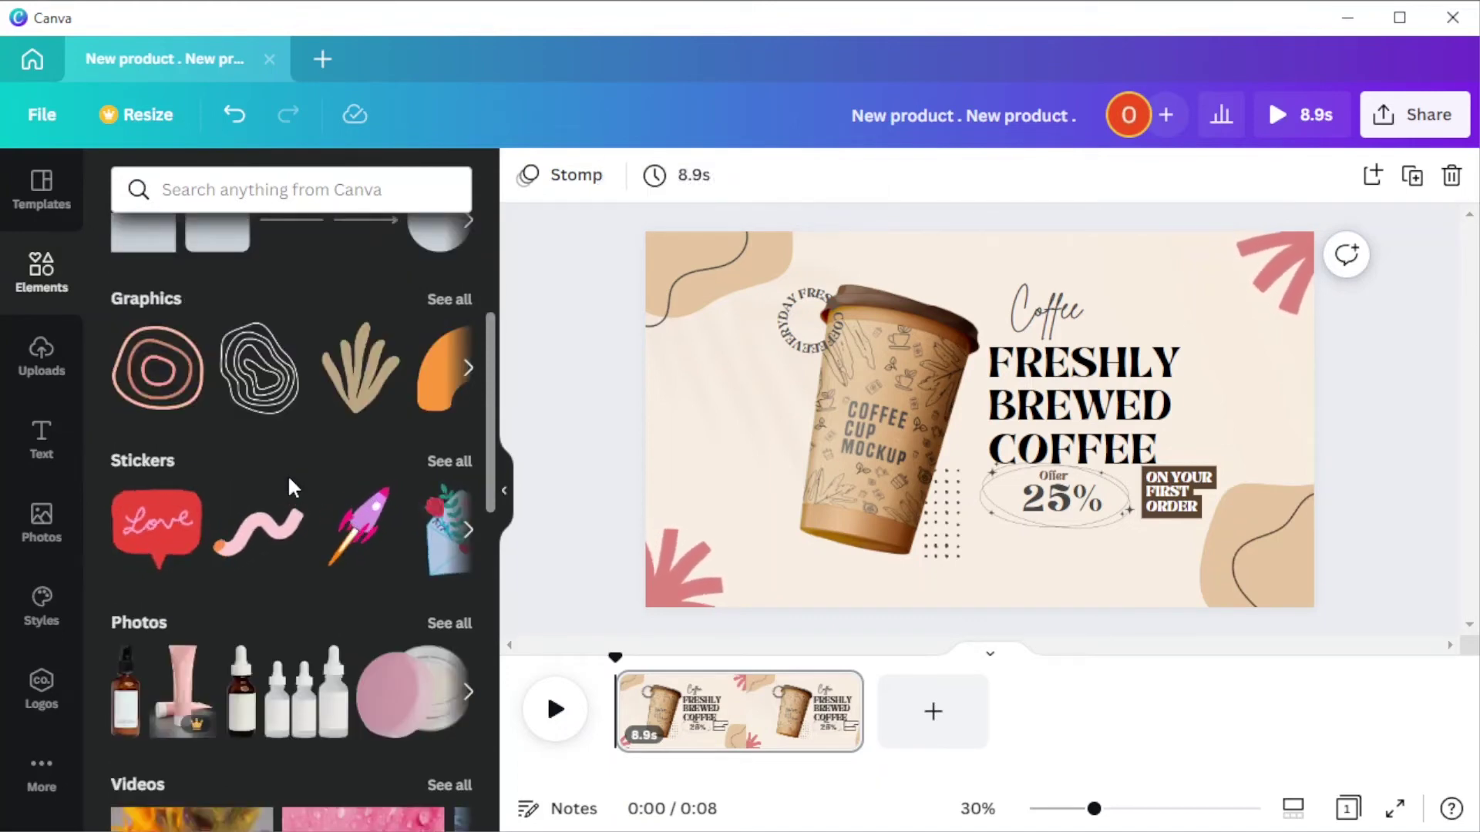
scroll(289, 479, down, 4)
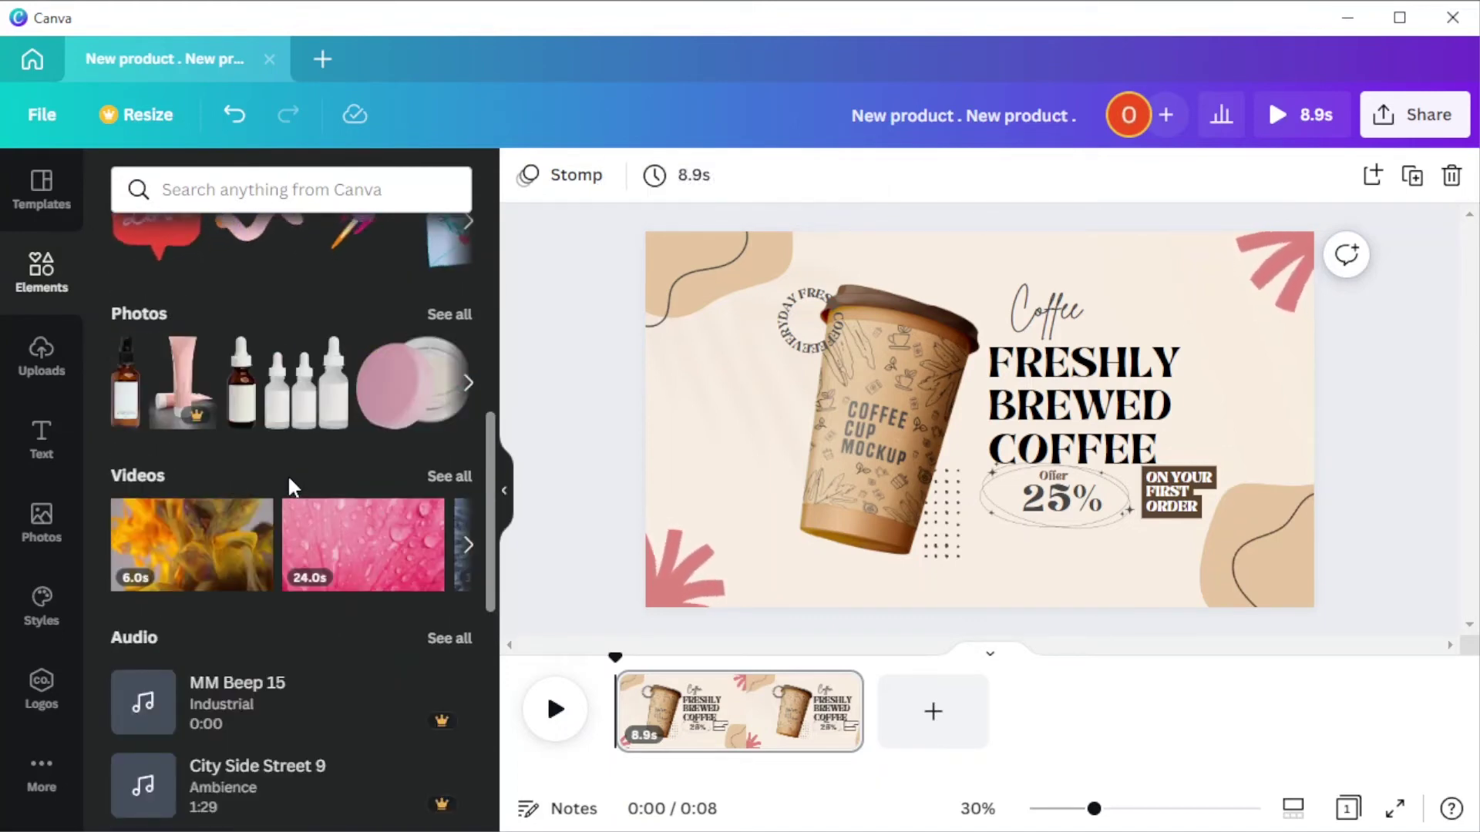
scroll(290, 482, down, 2)
click(450, 483)
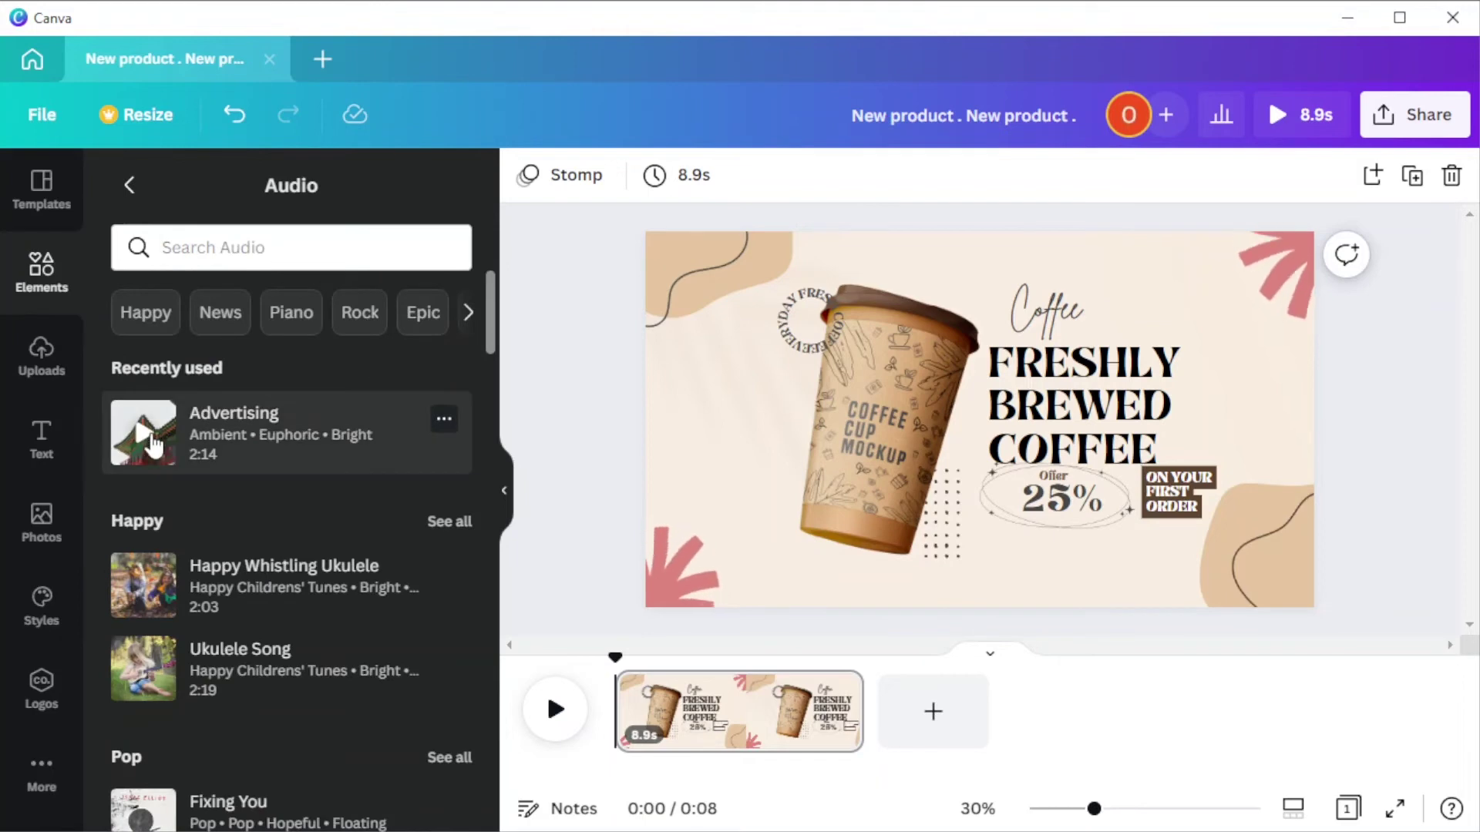
Preview tracks including I'm Giving In To You, Continue This Thought and When I See Blue.
scroll(152, 445, down, 16)
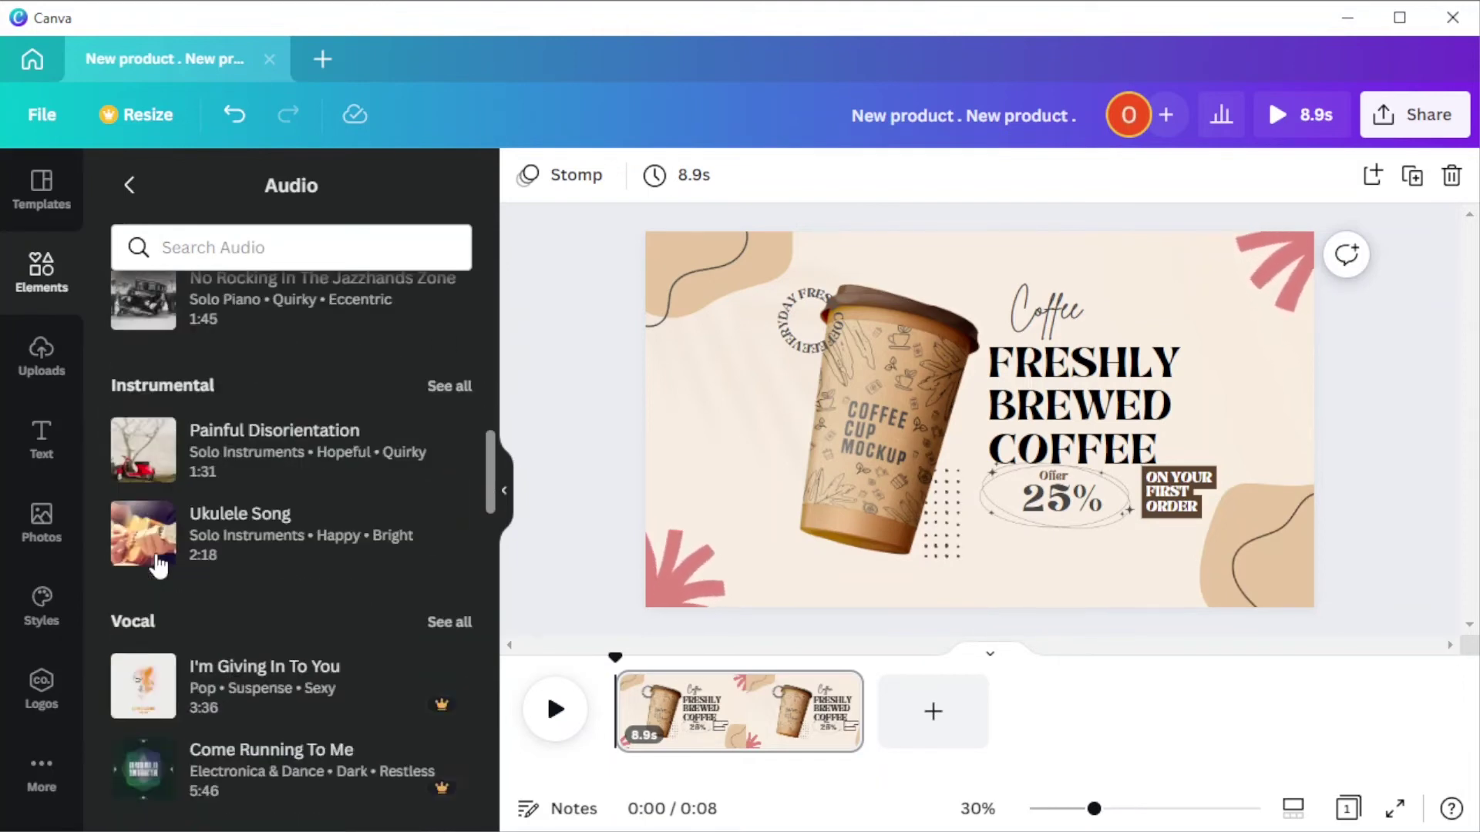
click(144, 537)
scroll(147, 537, down, 6)
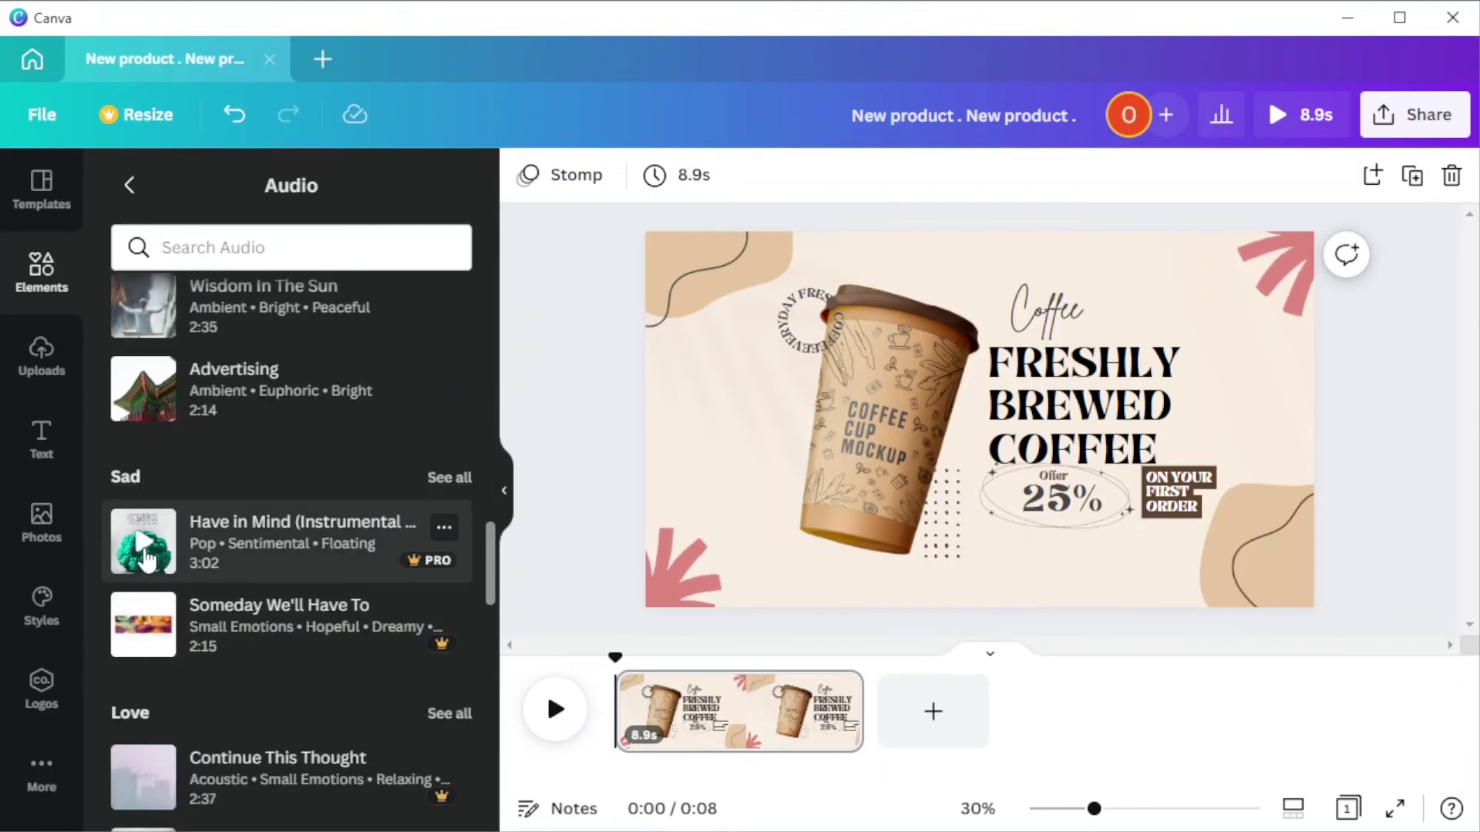
click(152, 626)
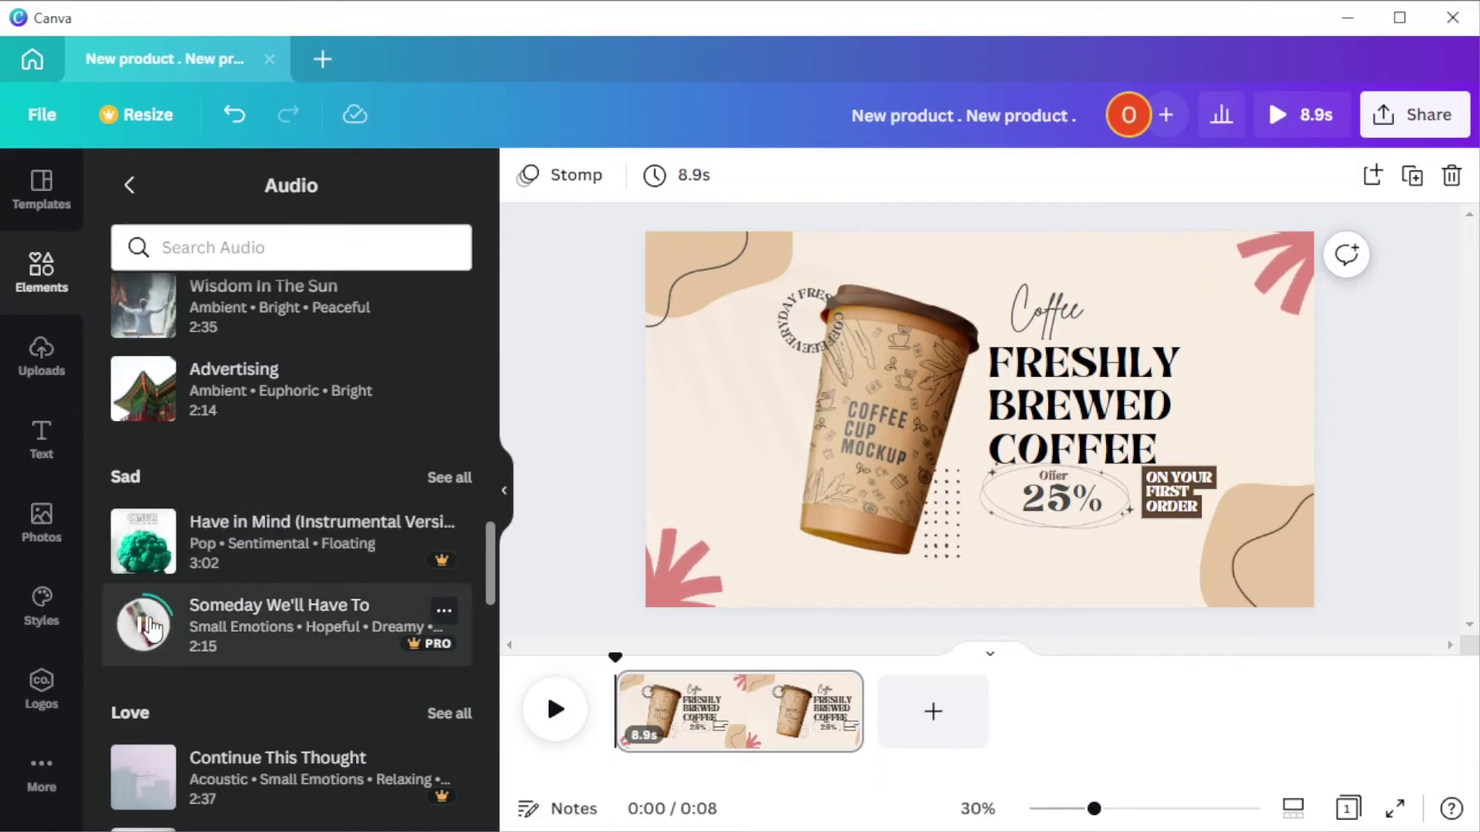
scroll(152, 626, down, 2)
click(143, 623)
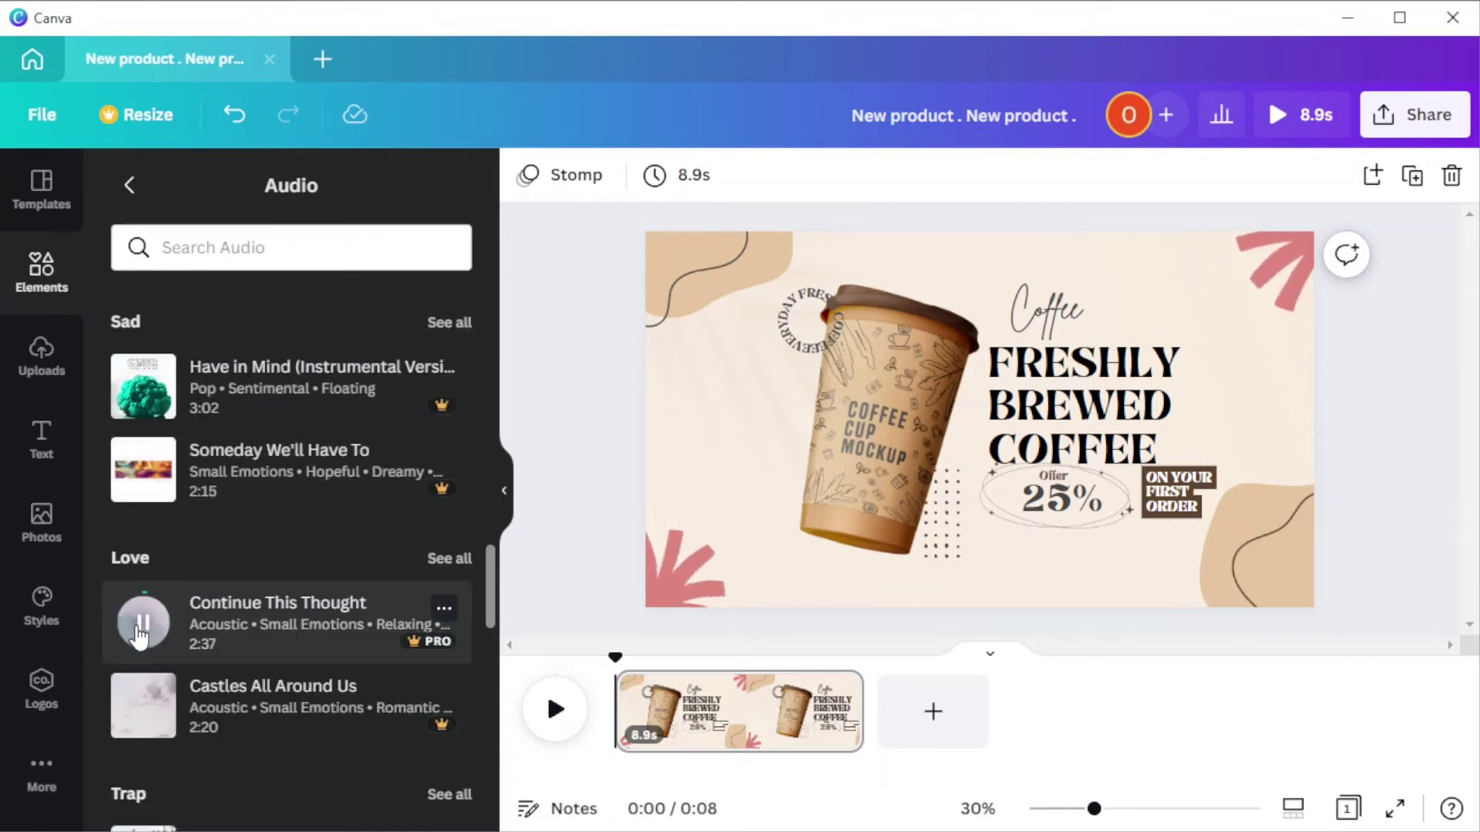
scroll(146, 717, down, 6)
click(145, 717)
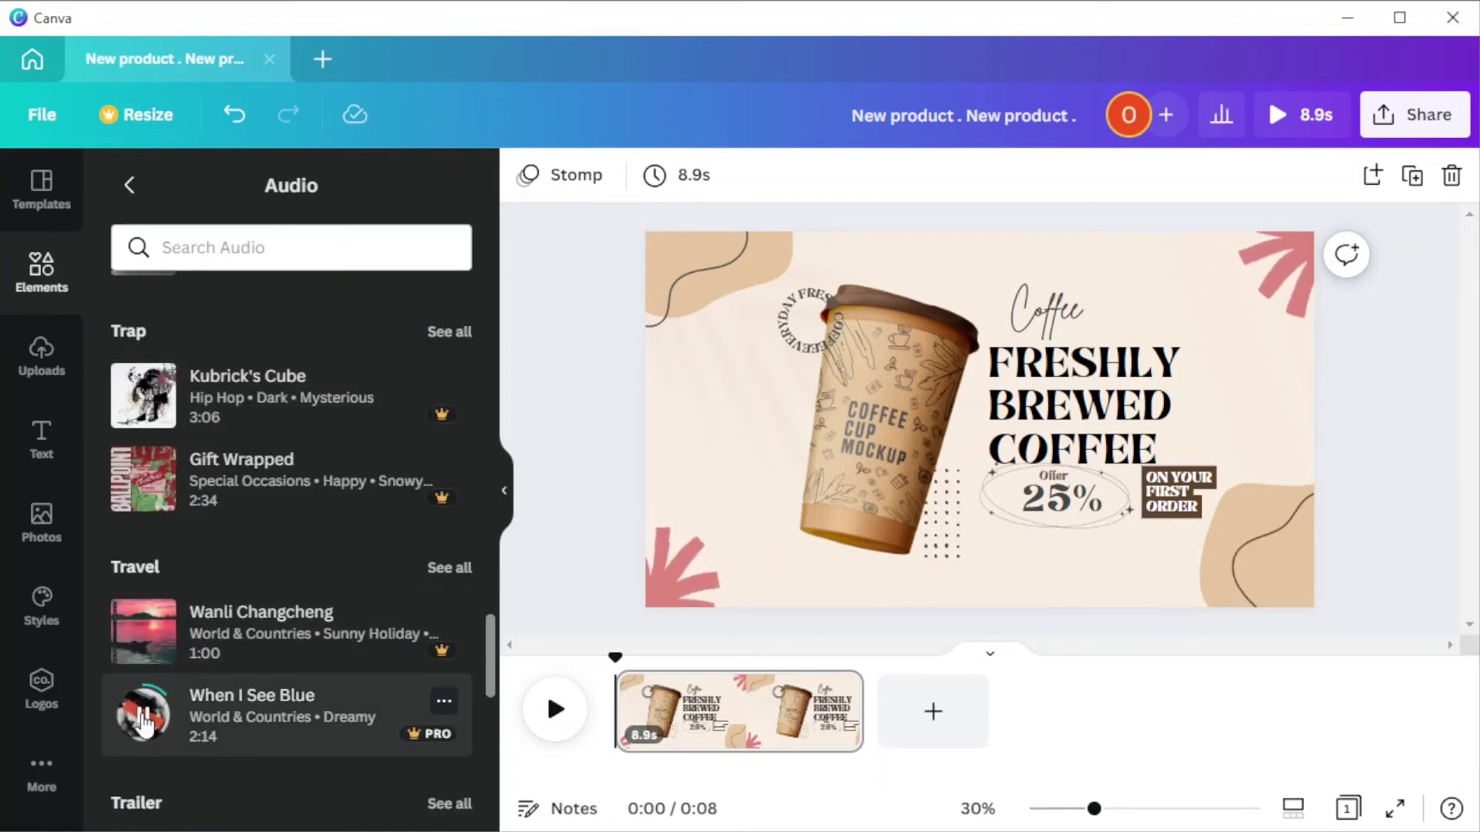
Add When I See Blue as the soundtrack and shift which part of it plays.
click(257, 725)
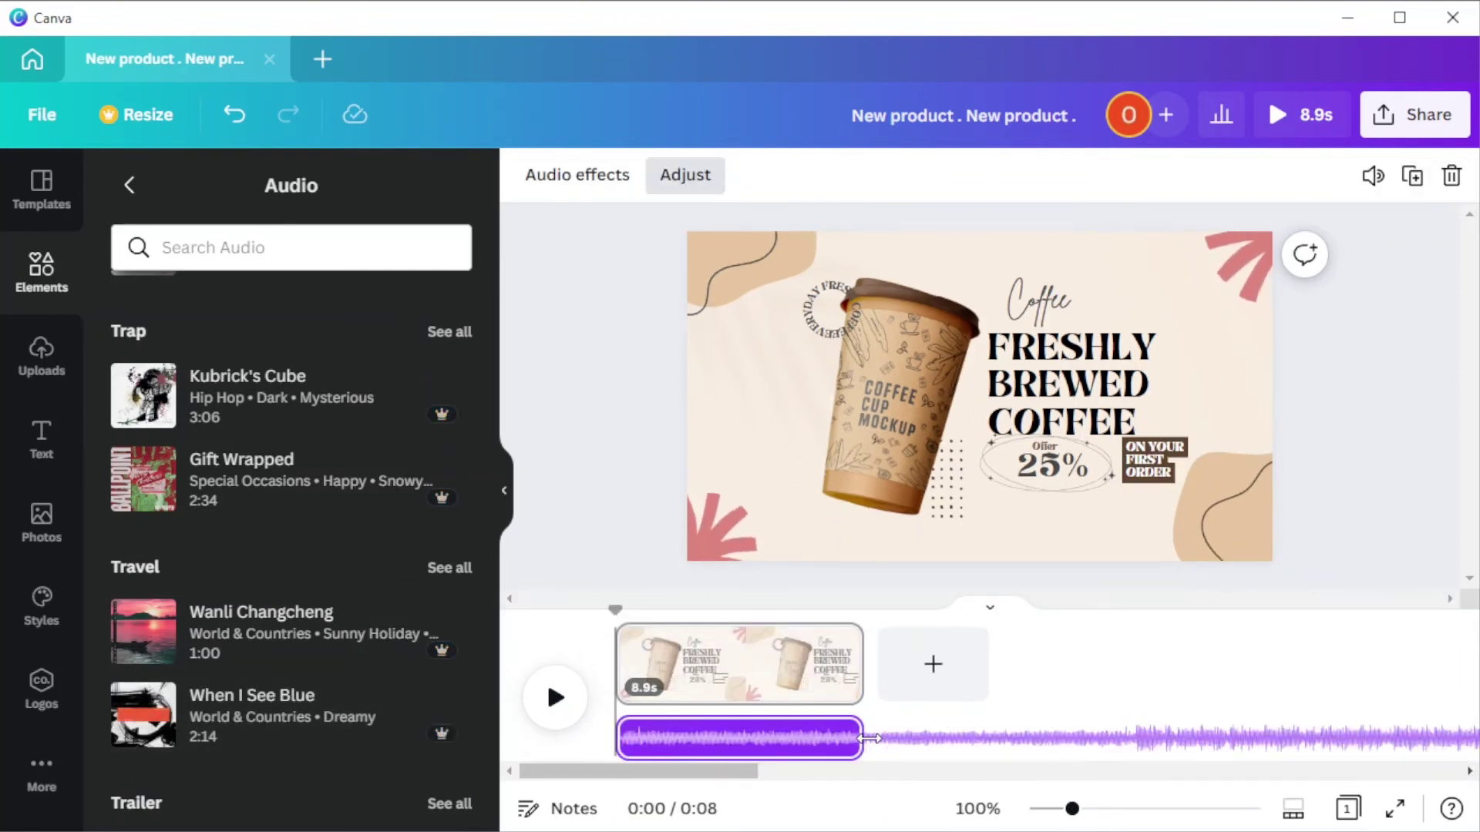
click(548, 700)
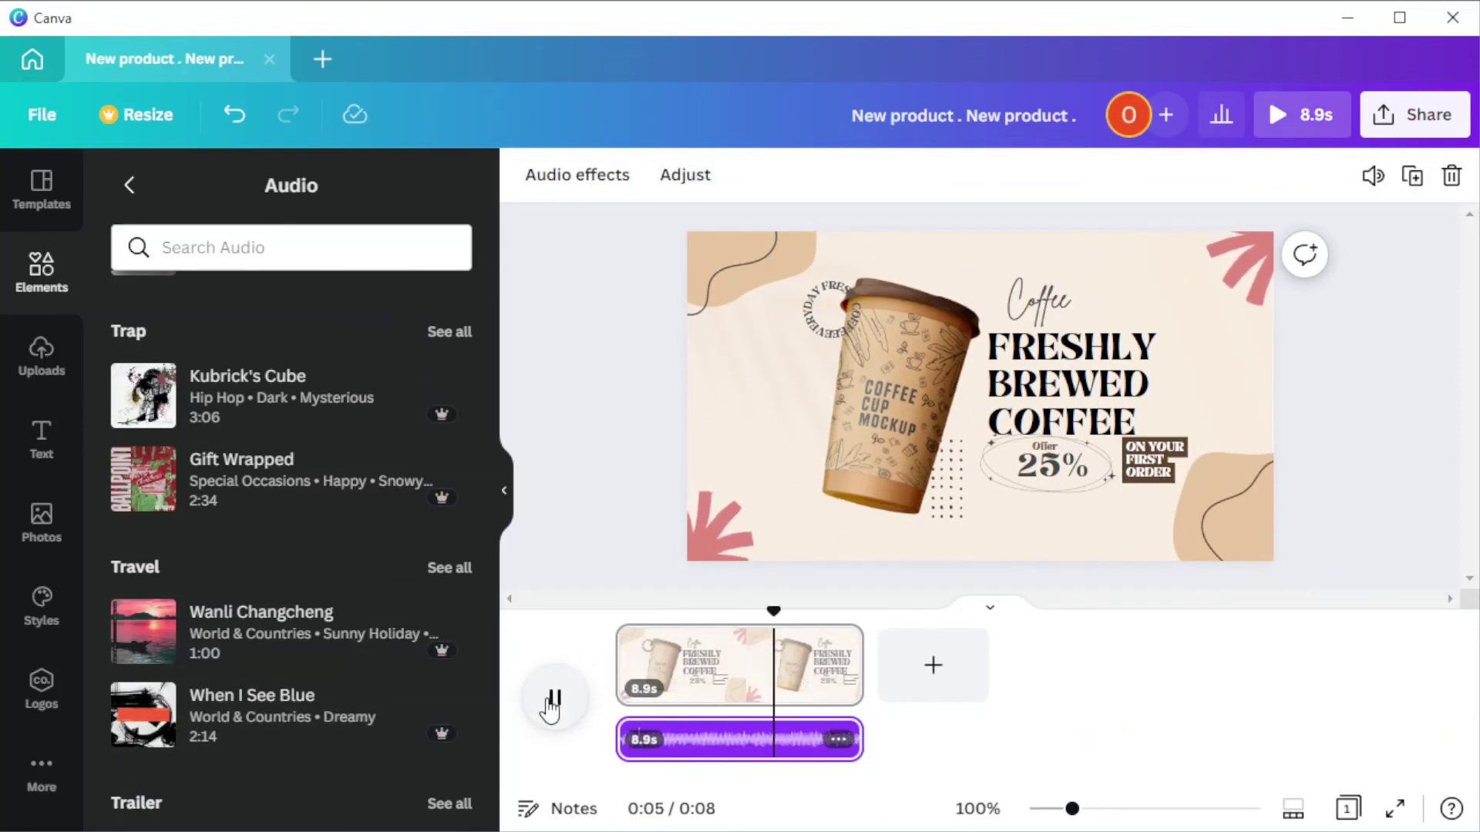
click(686, 178)
drag(1156, 736, 663, 730)
click(559, 701)
click(557, 698)
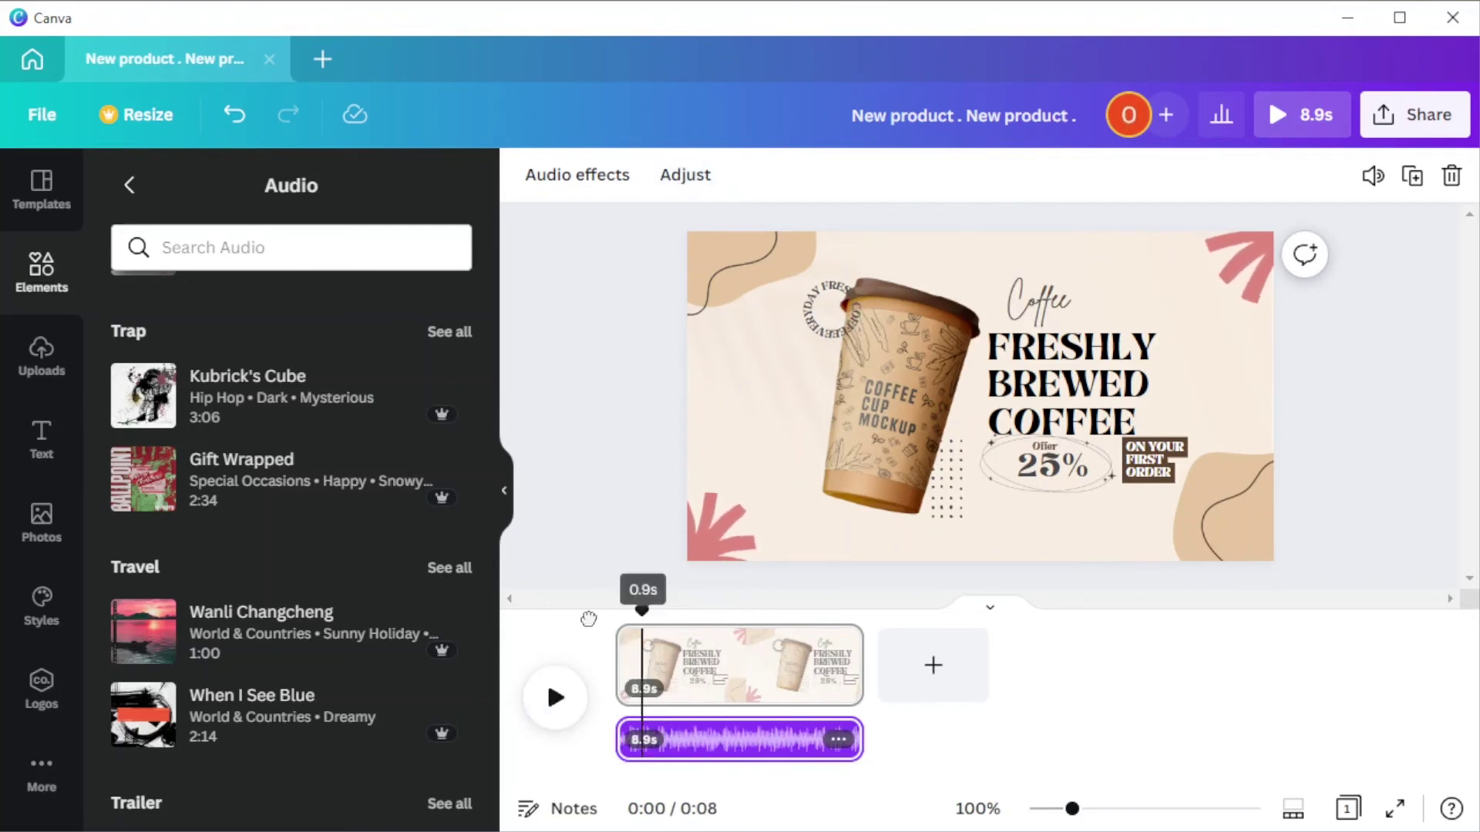
click(686, 176)
drag(742, 727, 617, 698)
click(512, 656)
click(555, 700)
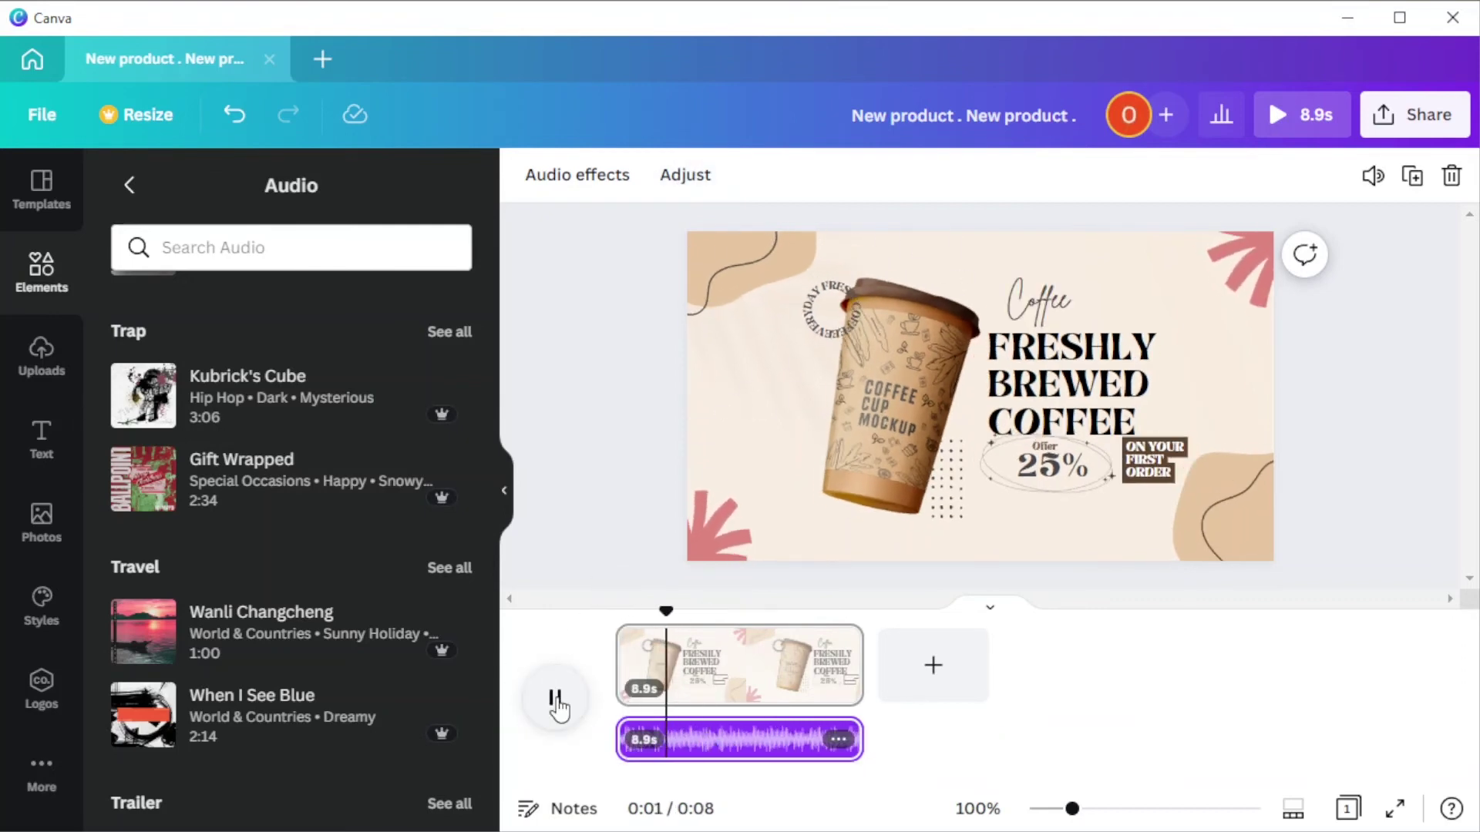
key(space)
Set the music to fade in over 0.5s and out over 1.5s, then open Share.
click(578, 176)
drag(102, 341, 229, 349)
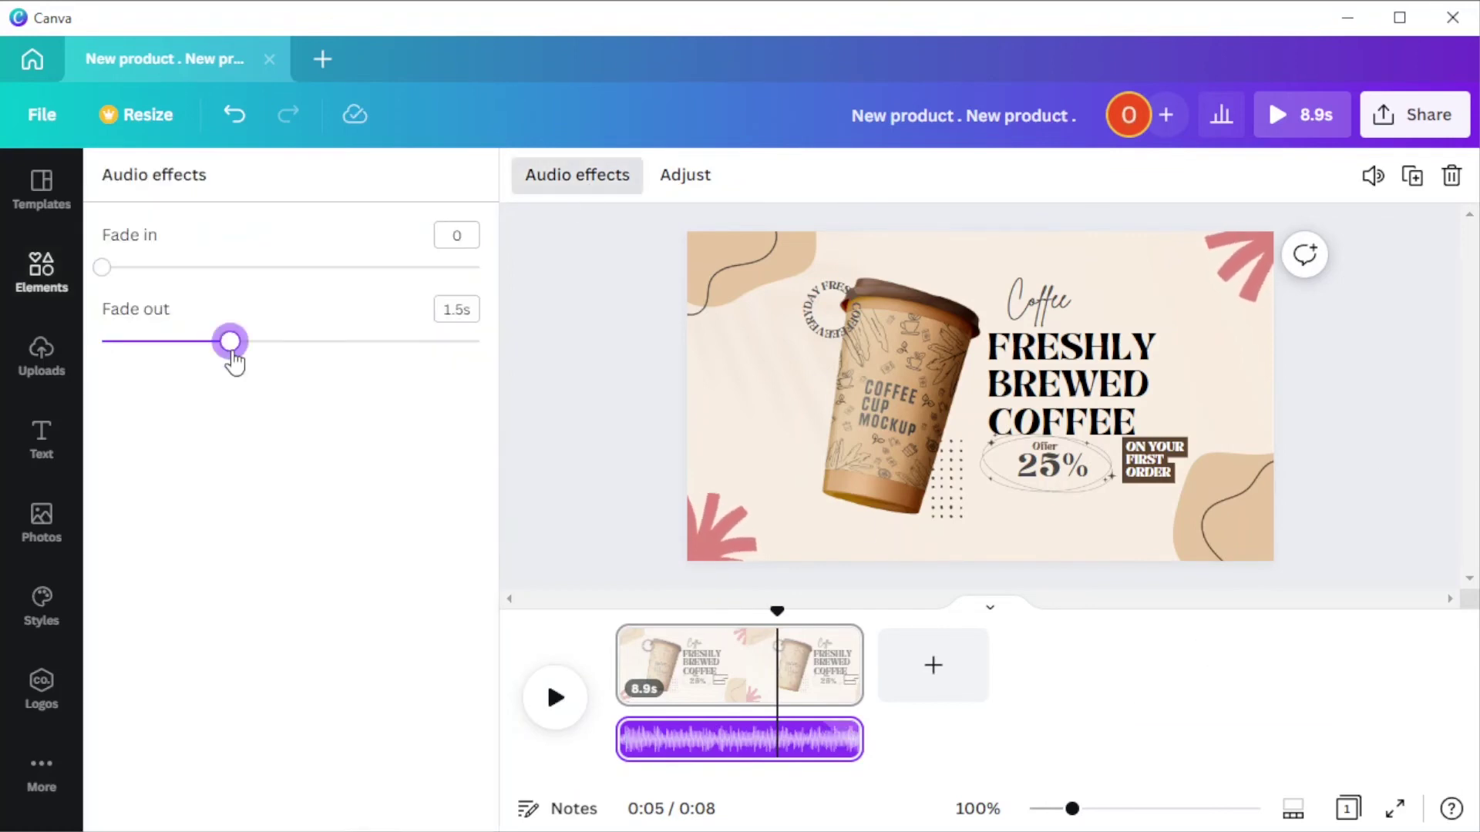
drag(777, 656, 505, 694)
click(557, 705)
click(557, 706)
drag(103, 267, 144, 269)
click(561, 719)
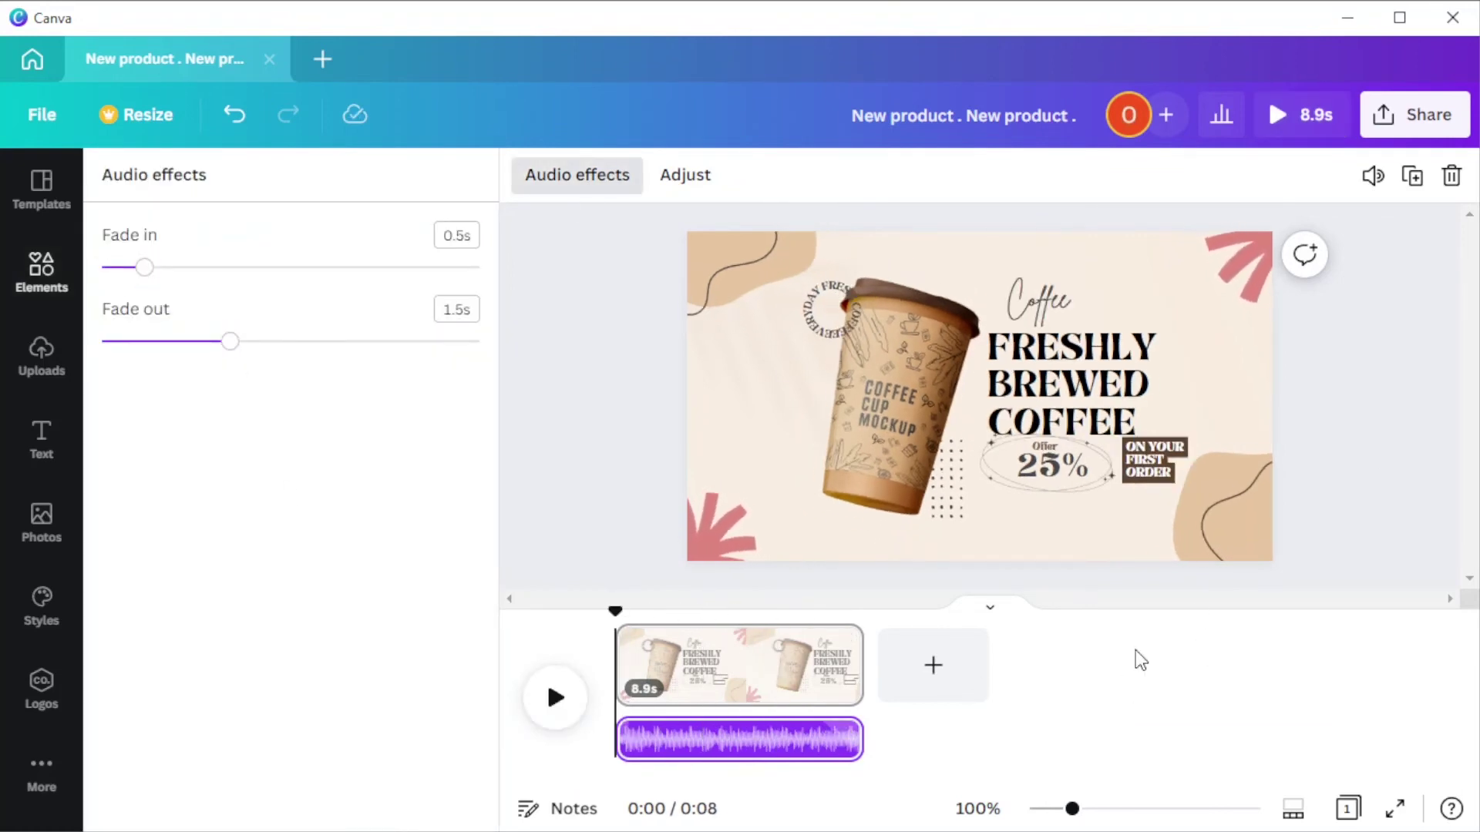
click(1388, 119)
scroll(1211, 536, down, 2)
View the MP4 download options, then browse Share on social destinations like Instagram and TikTok.
click(1214, 524)
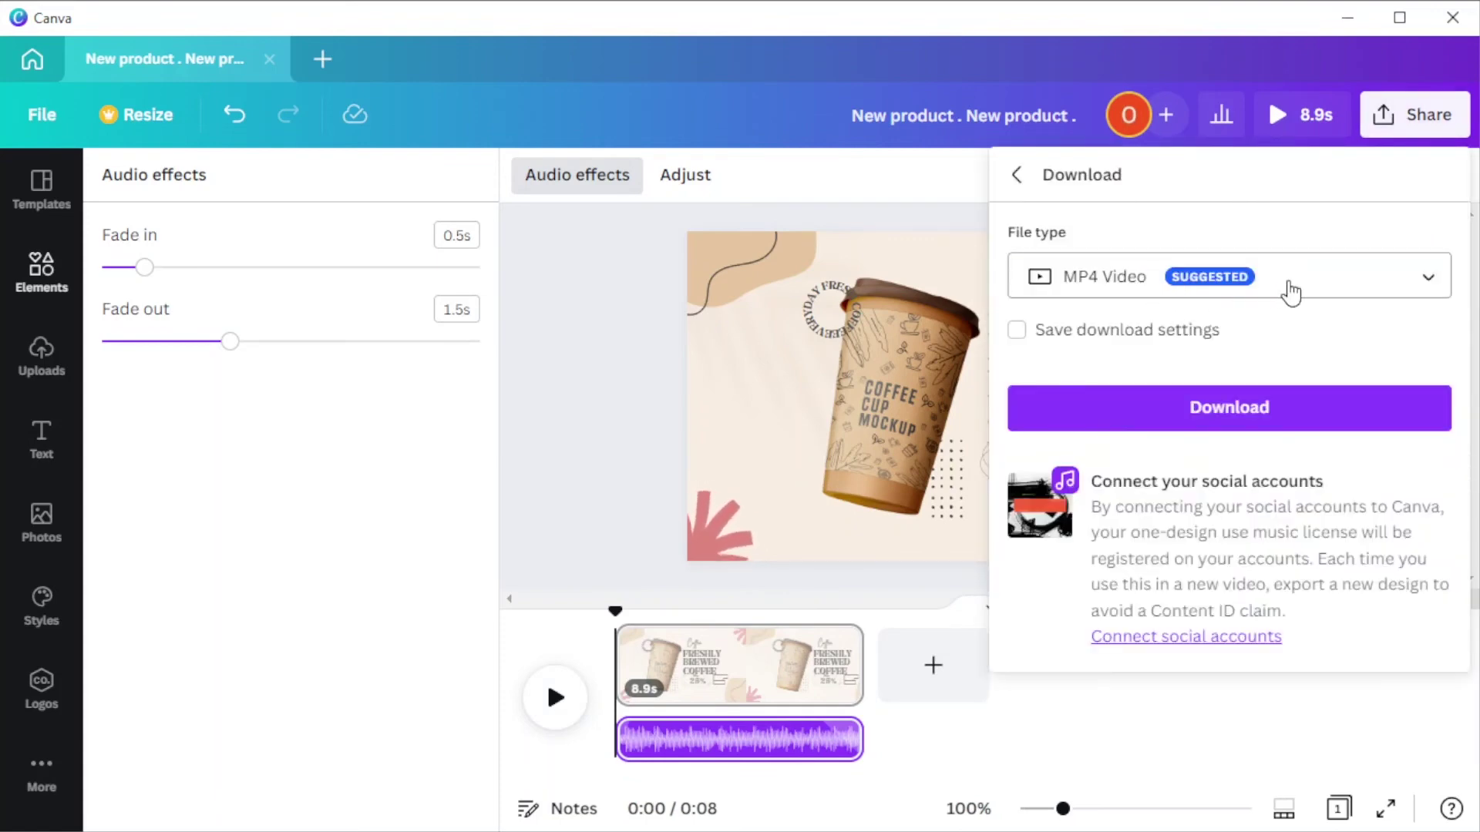
click(1015, 182)
click(1170, 586)
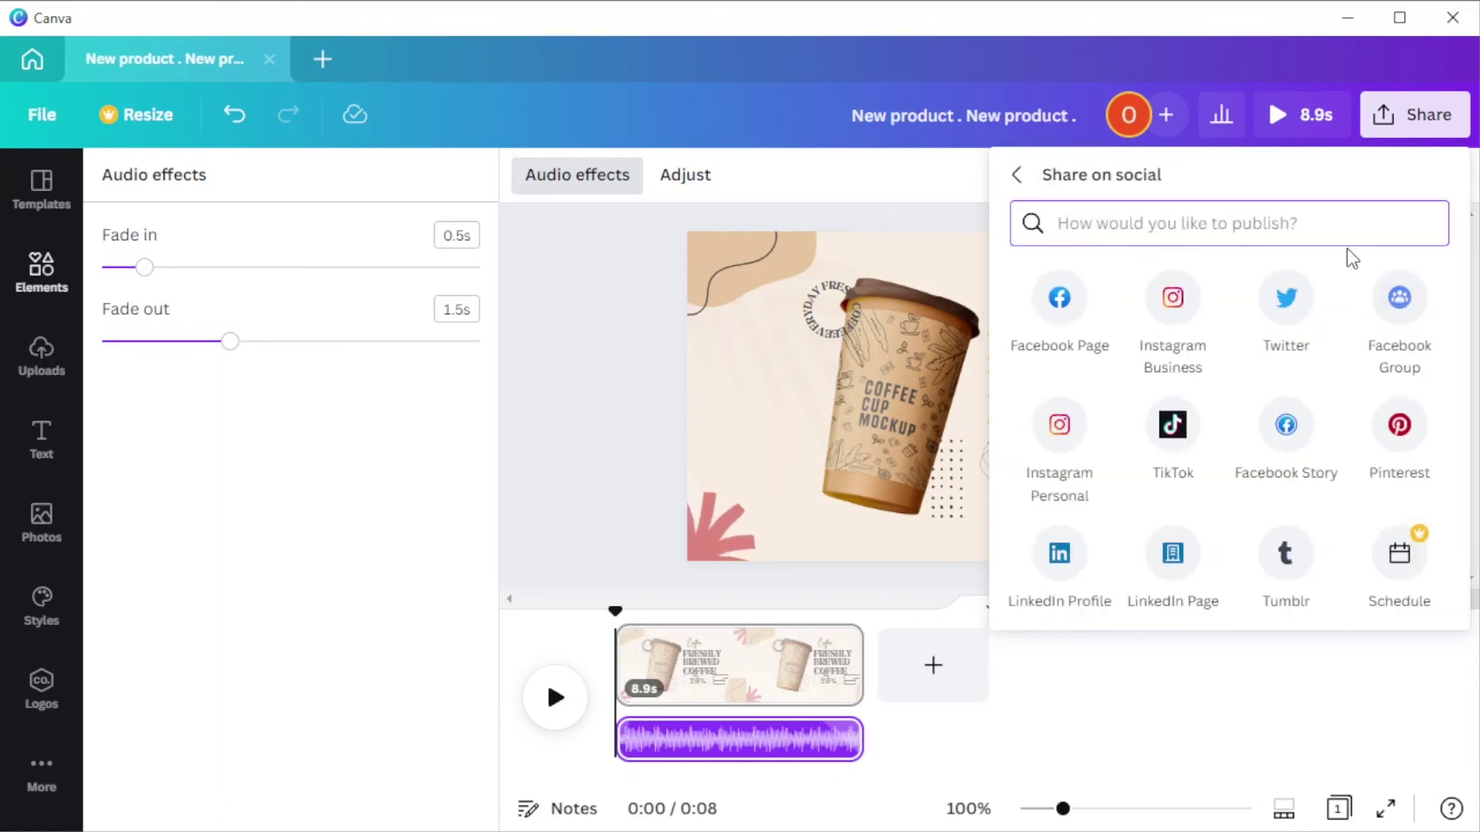
click(587, 496)
Hide the side panel and the timeline, leaving only the finished coffee ad page.
click(512, 494)
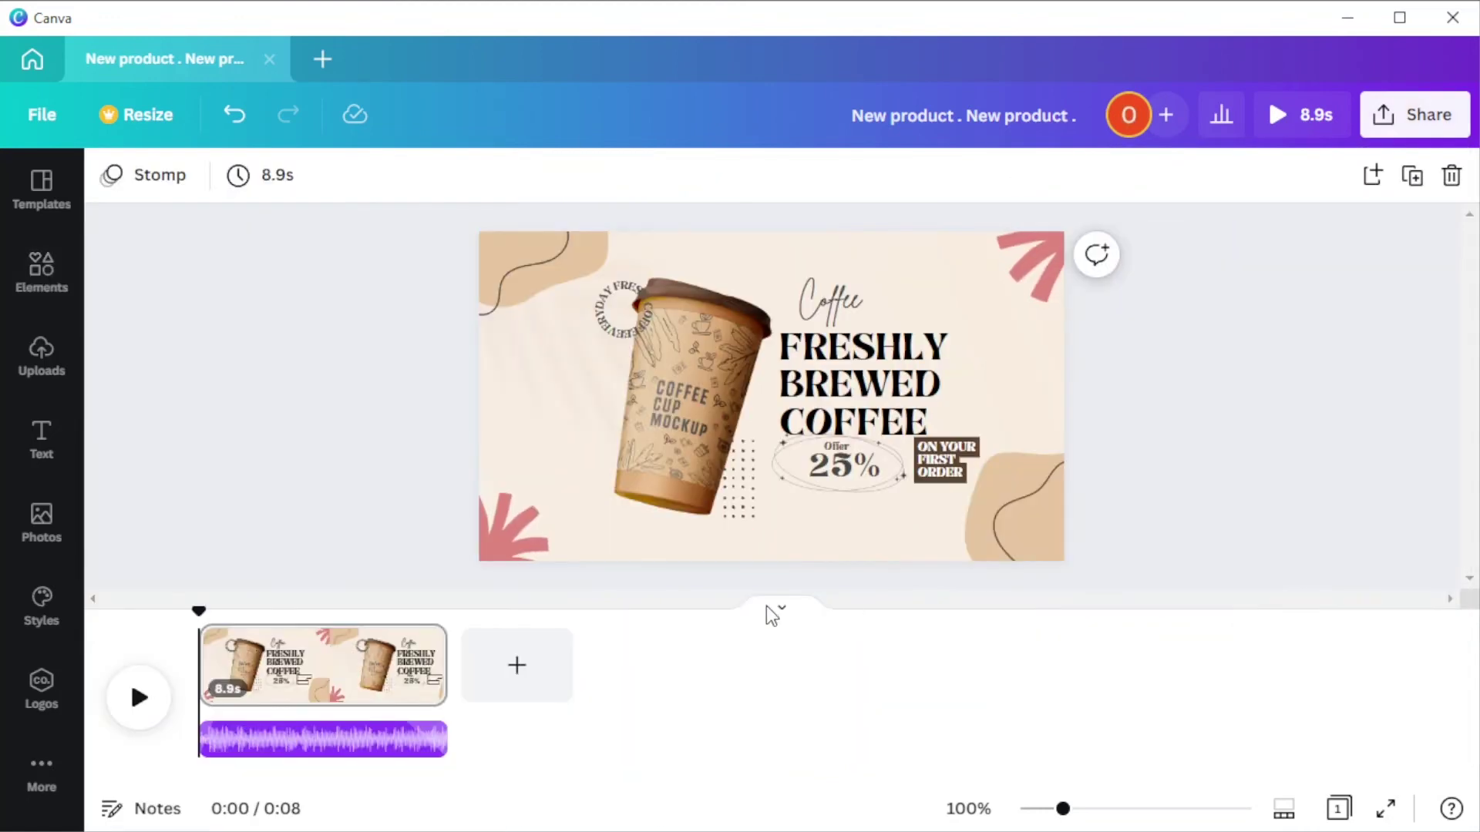
click(780, 610)
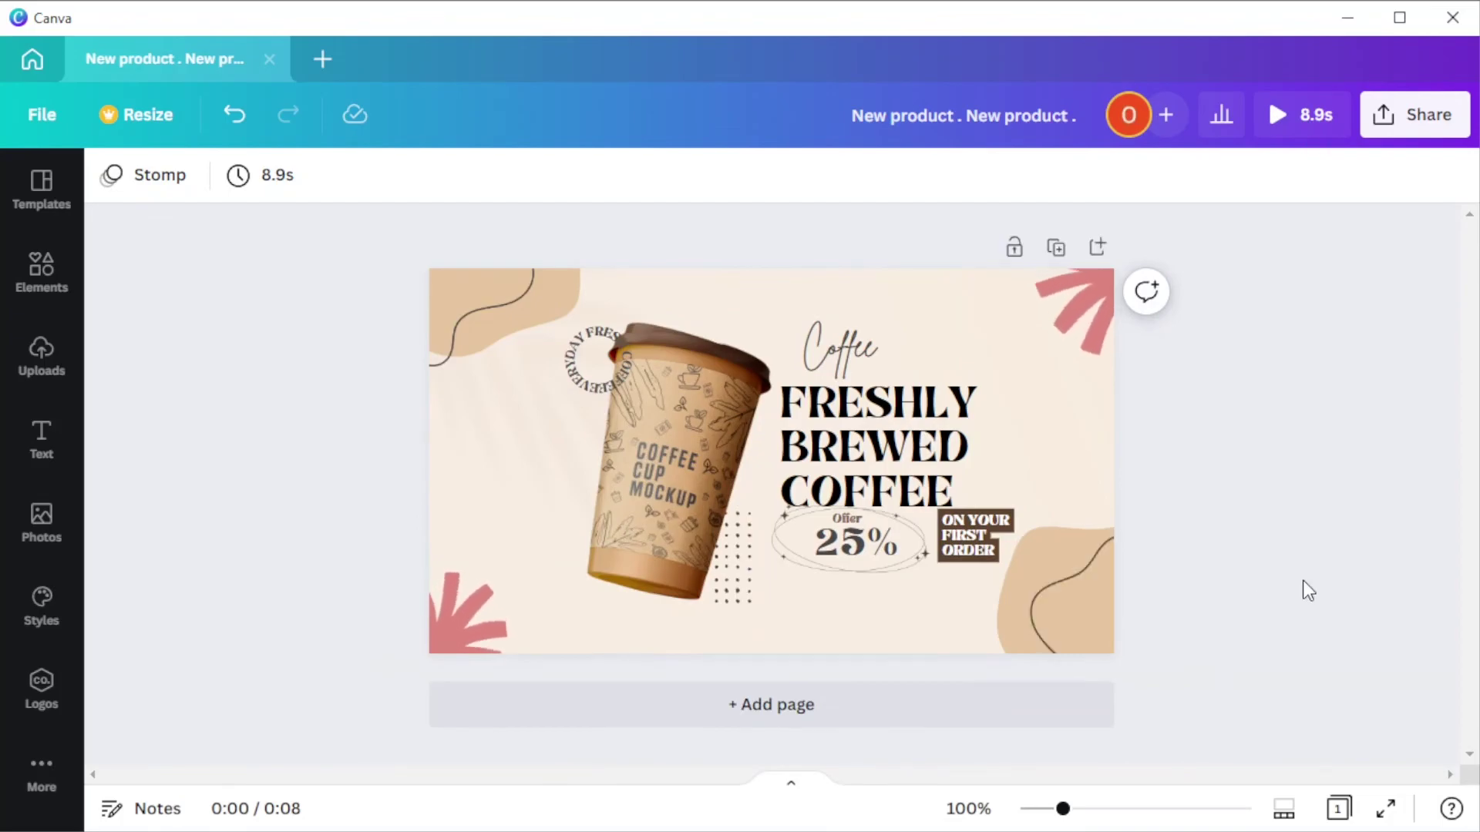